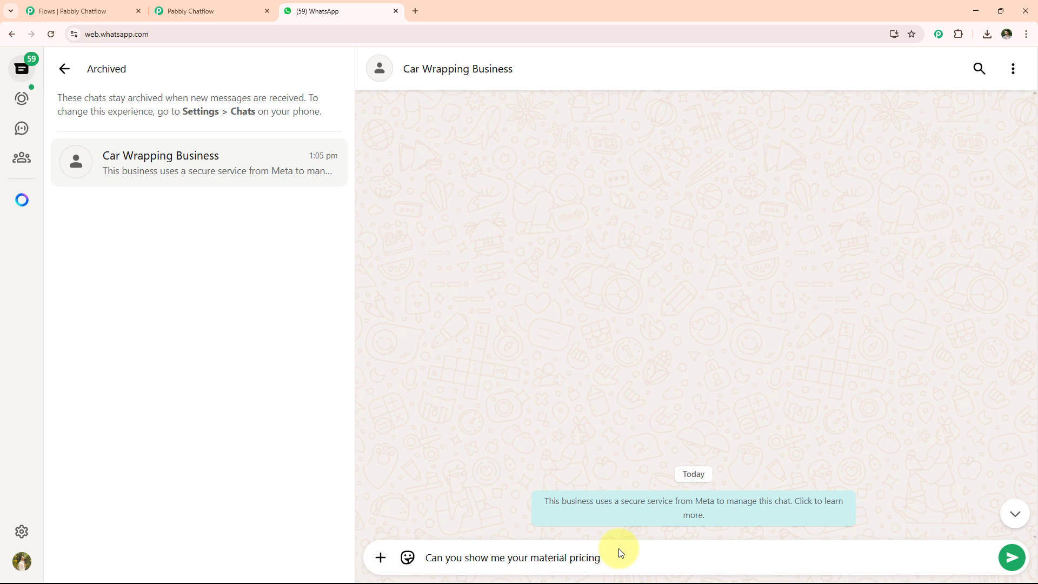
- Send the pricing question to the car wrapping chatbot and choose the Wrap Materials and Pricing Info options
key("Return")
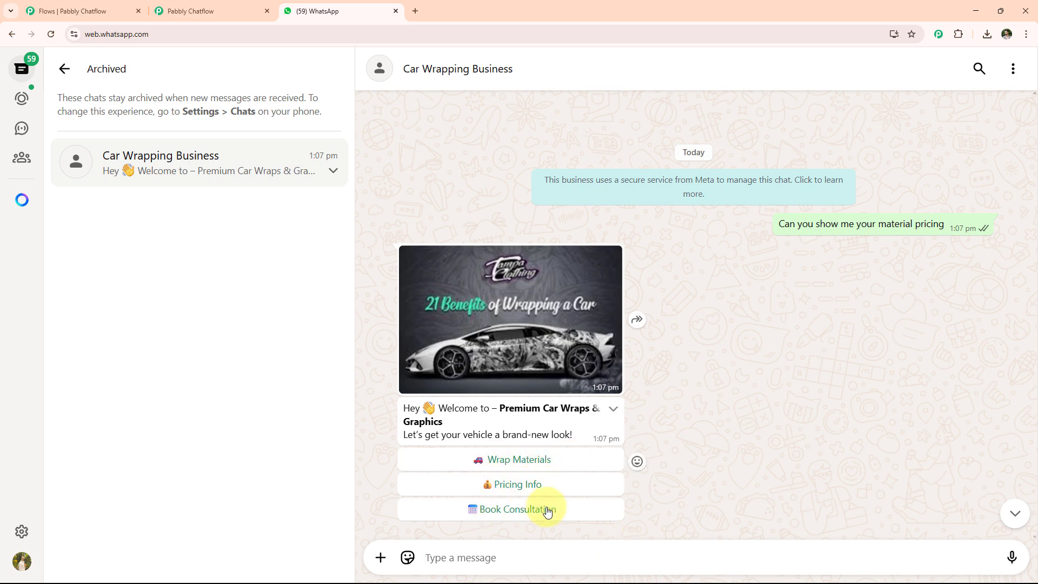
left_click(518, 461)
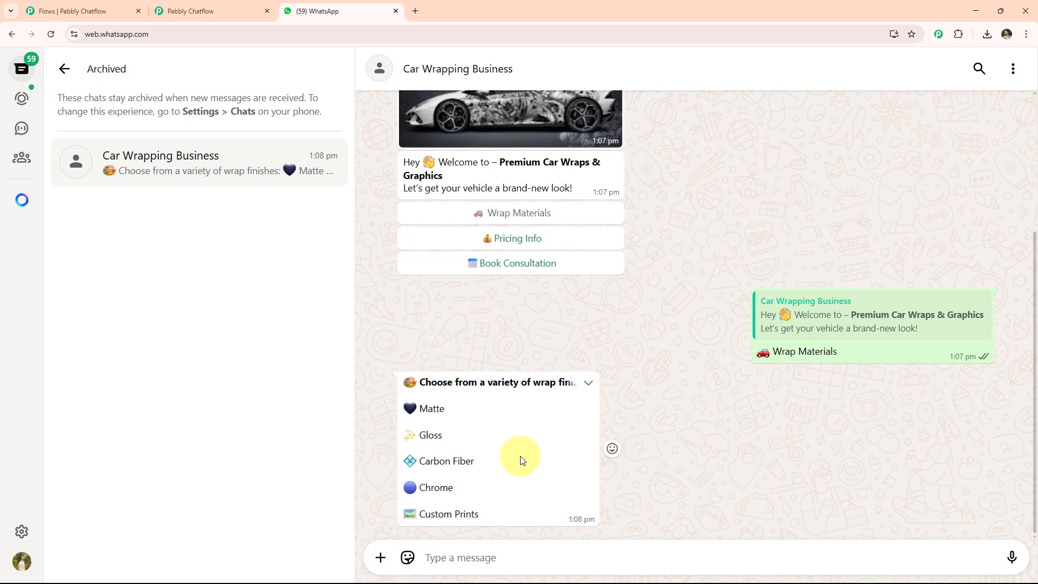
left_click(517, 241)
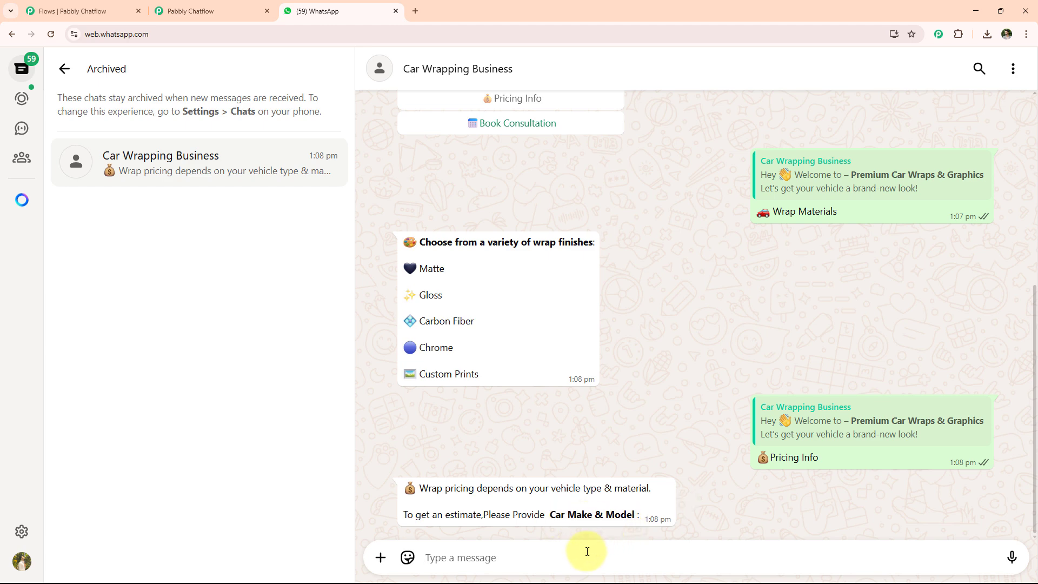
- Answer the chatbot with xyz for car make and model and Matte for the preferred wrap type
type("xyz")
key("Return")
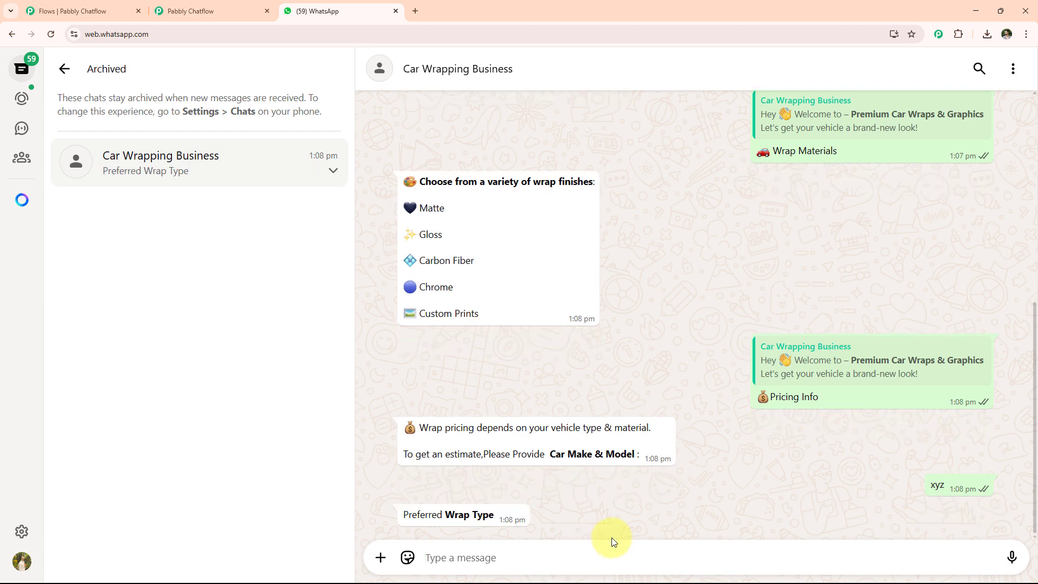
type("Matte")
key("Return")
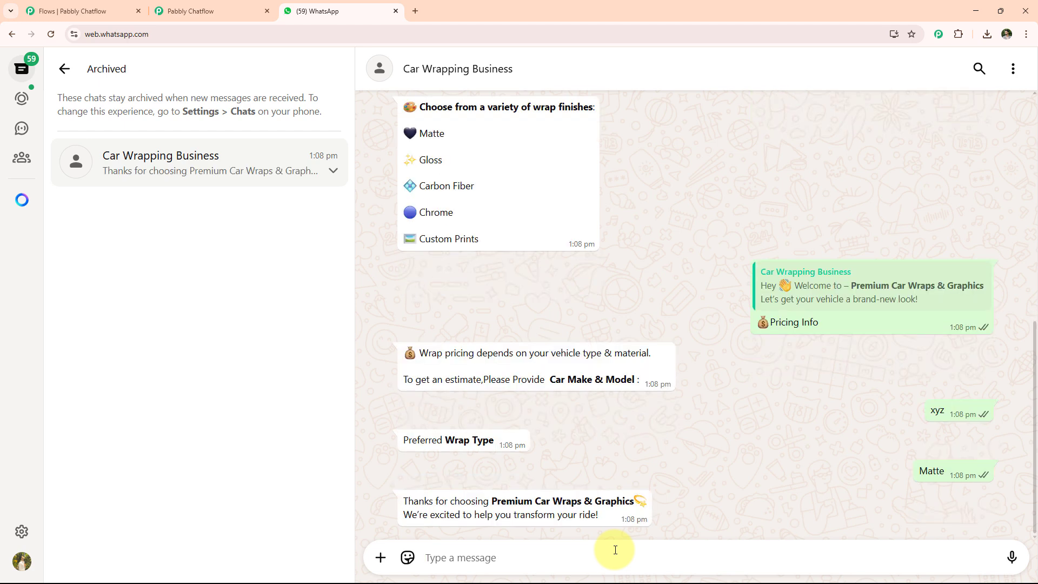
- Choose Book Consultation in the welcome message and reply with the full name Test User
scroll(621, 433, "up", 8)
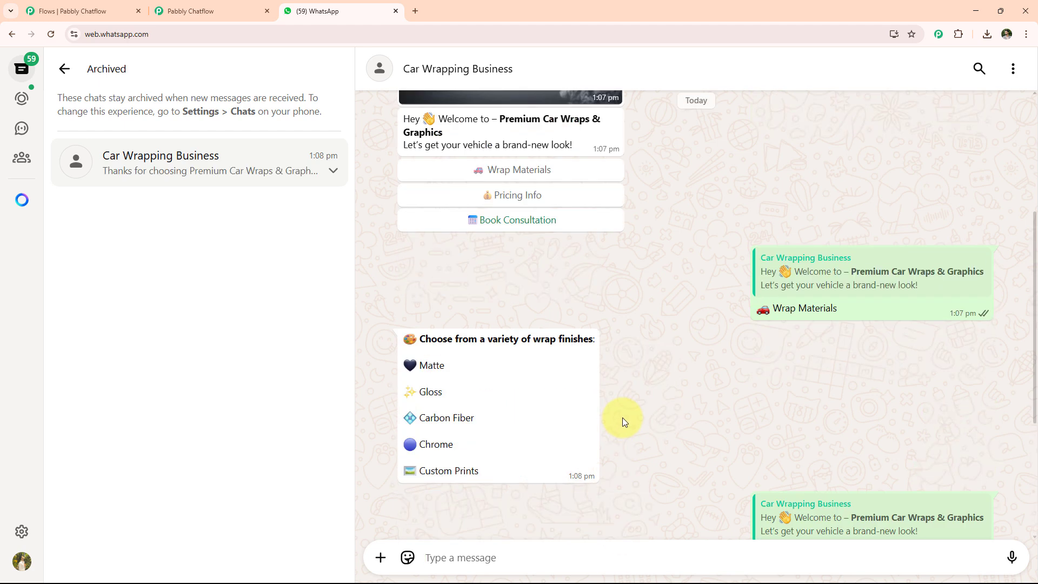
left_click(518, 420)
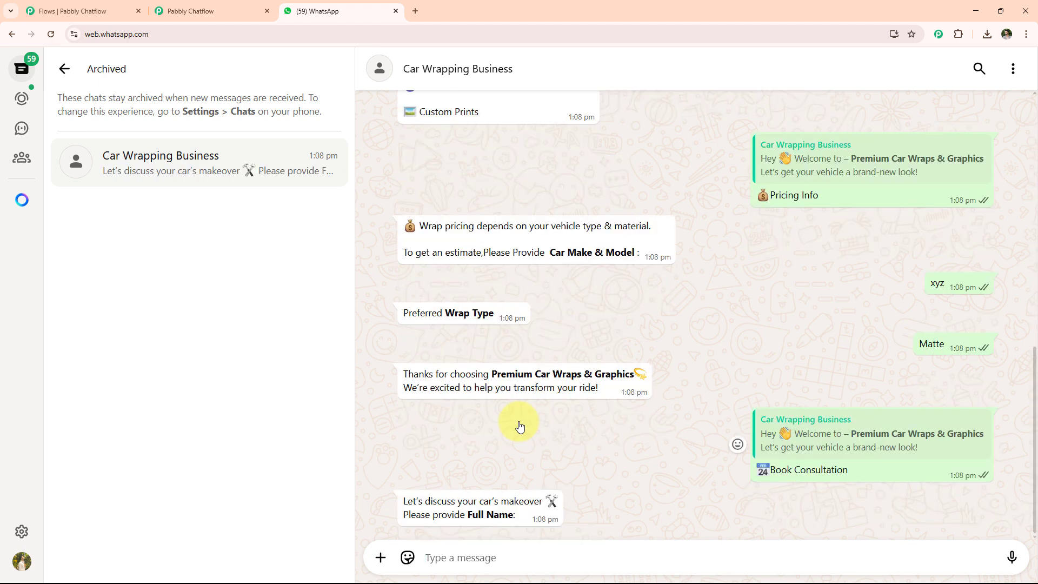
left_click(523, 557)
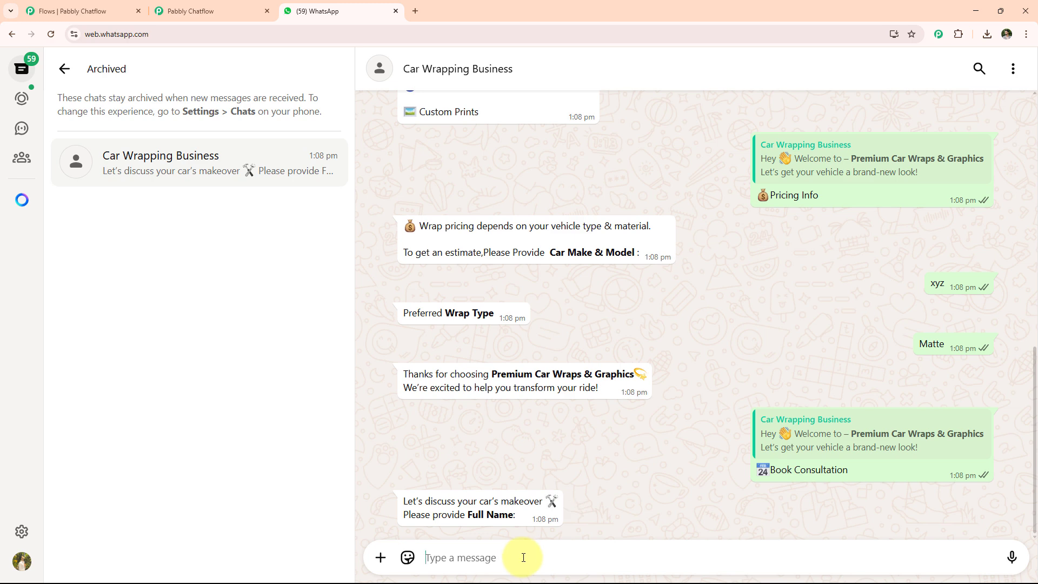
type("Test User")
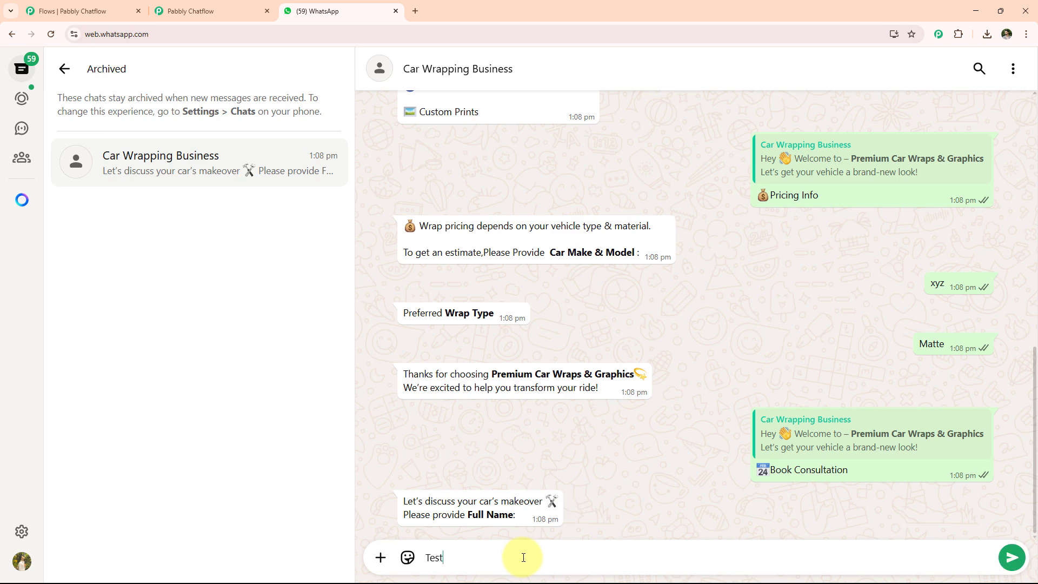
key("Return")
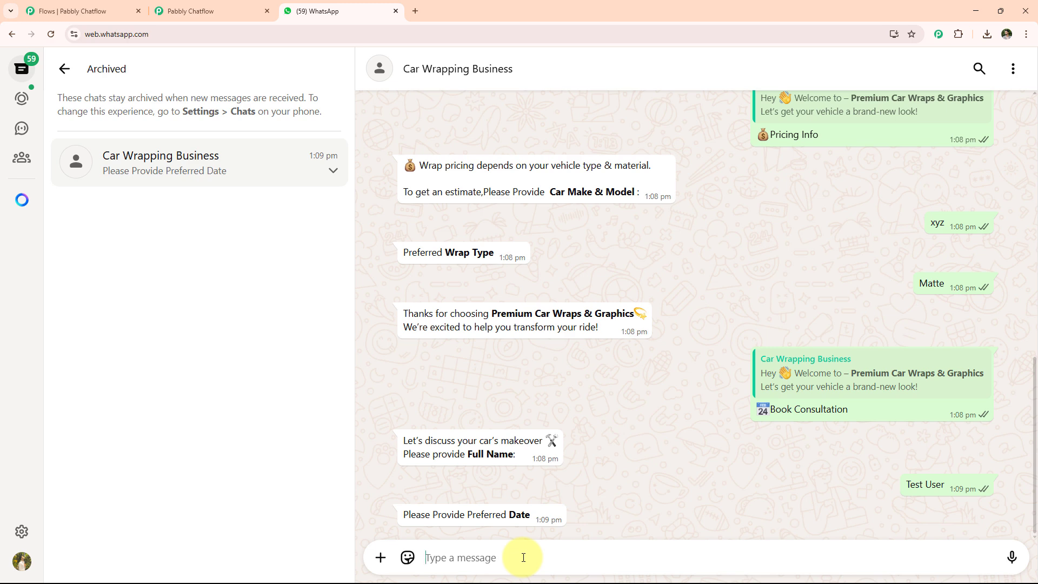
- Reply with the preferred date 28 June and the preferred time 10 AM
type("28 June")
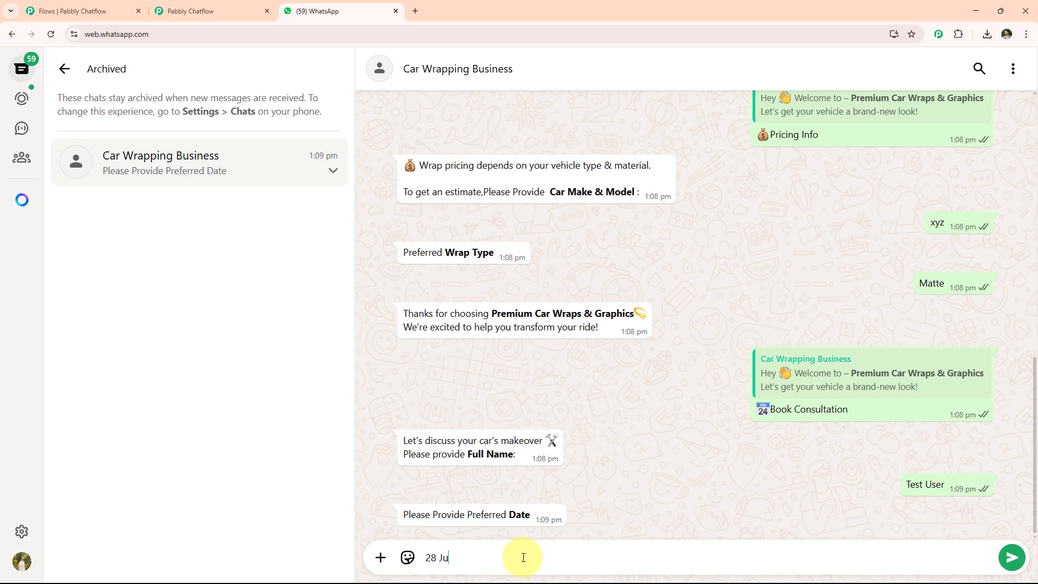
key("Return")
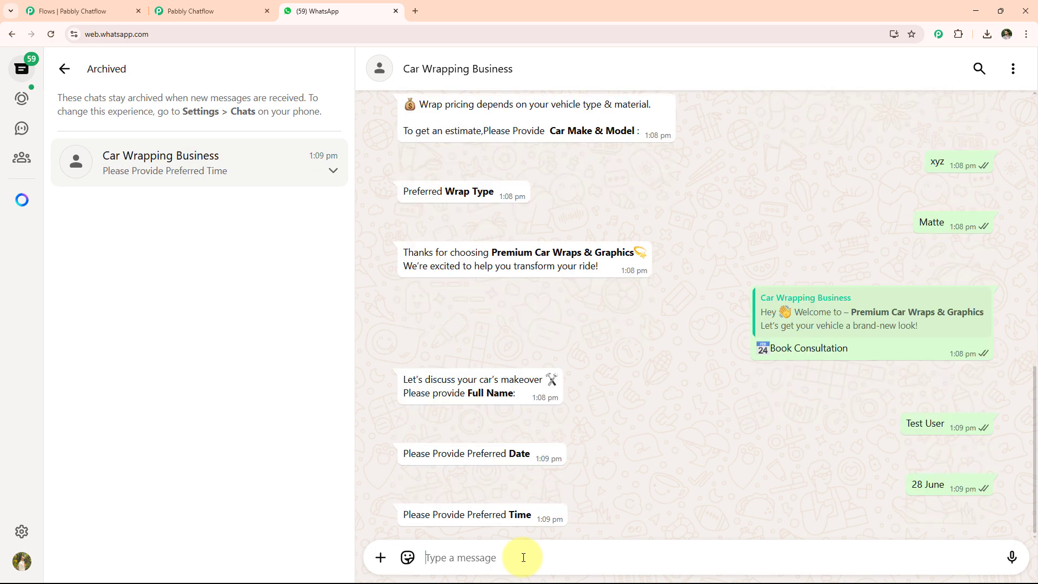
type("1")
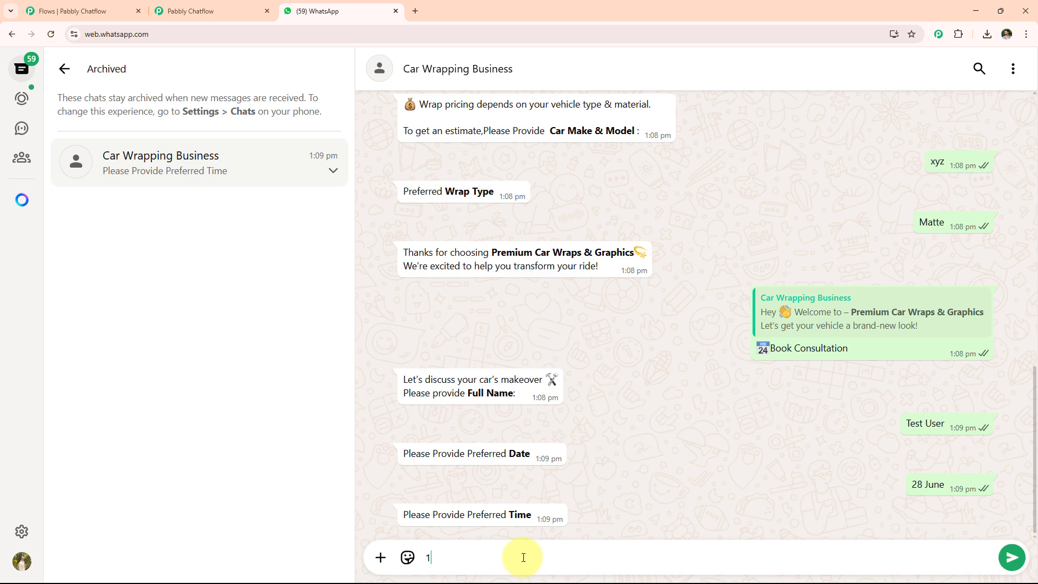
type("0 AM")
key("Return")
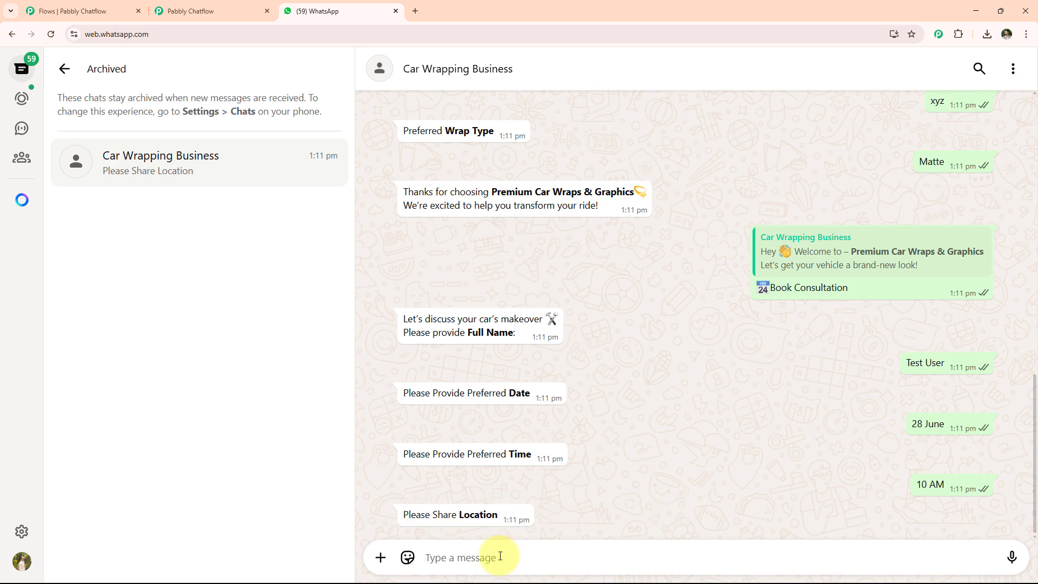
- Send xyz as the location and confirm the booking details summary
type("xyz")
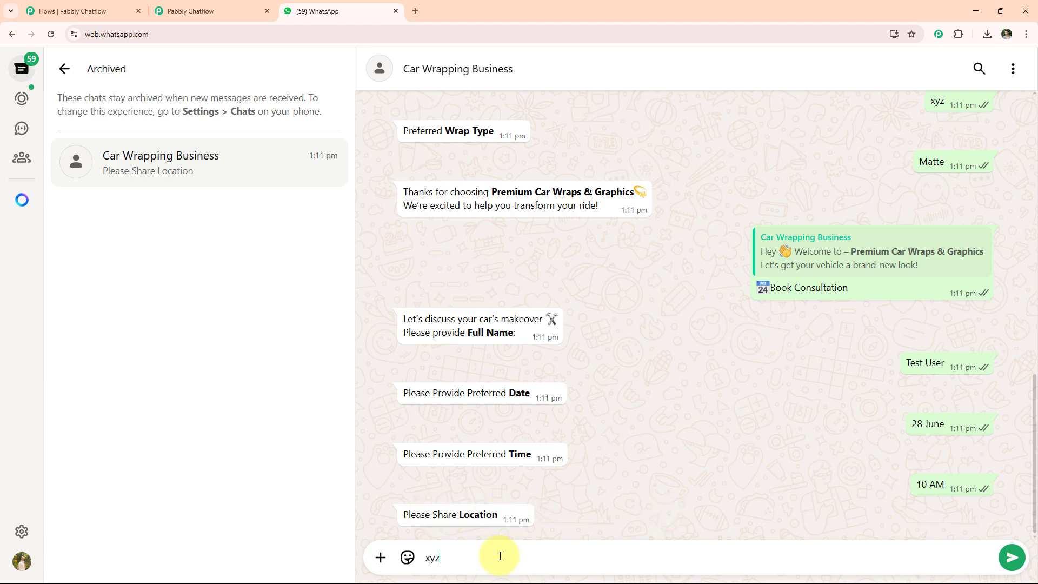
key("Return")
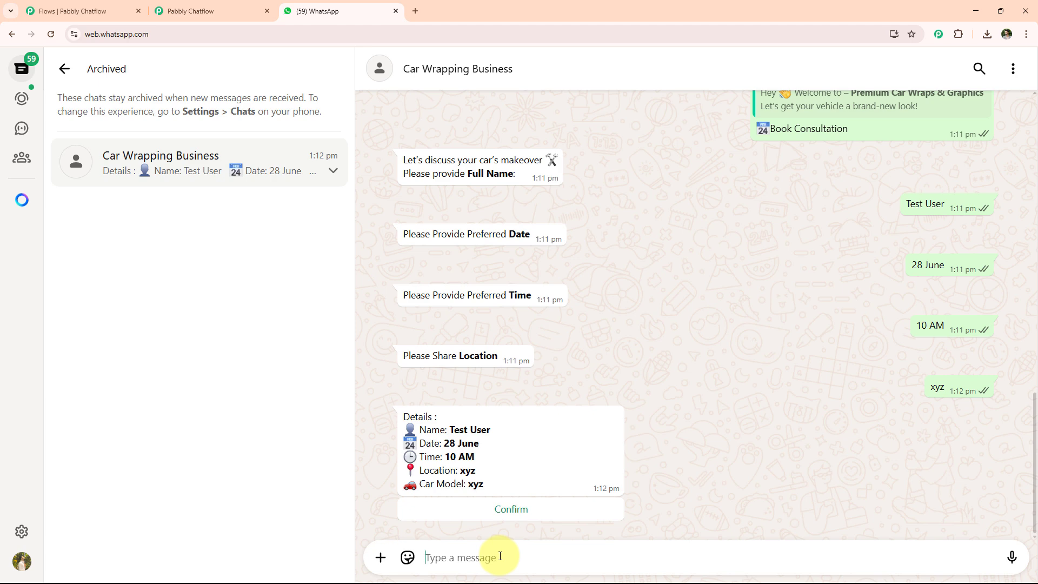
left_click(522, 513)
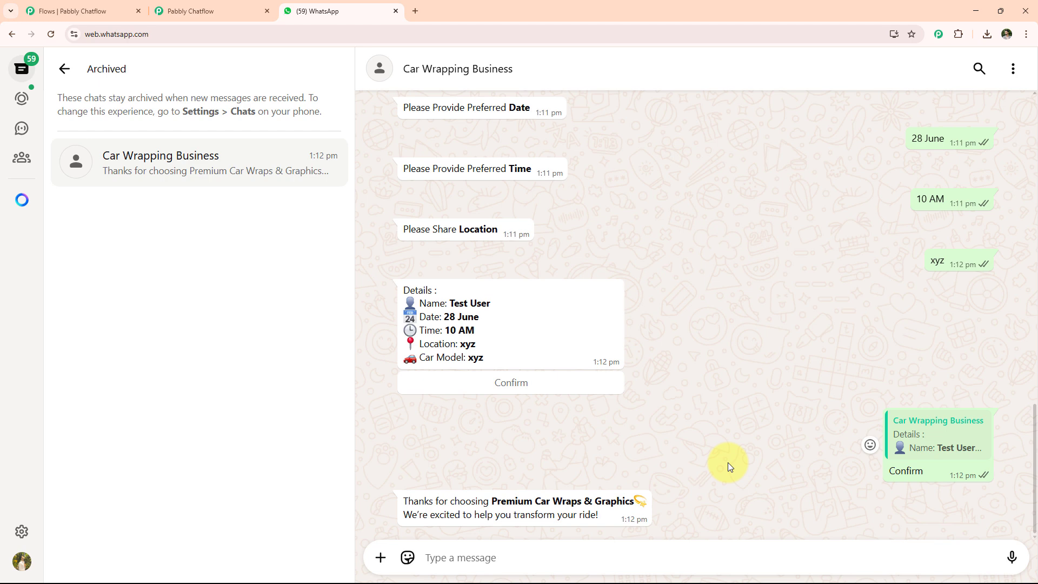
- Switch to the Pabbly Chatflow tab to view the car wrapping chatbot flow
left_click(221, 10)
scroll(711, 238, "down", 5)
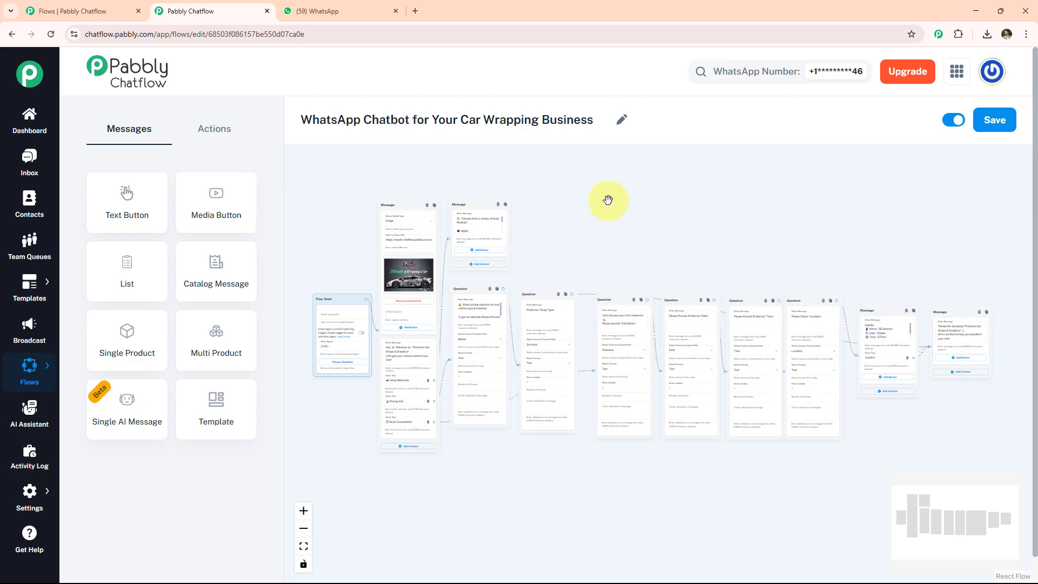
- Open a new browser tab and go to pabbly.com/chatflow
left_click(415, 11)
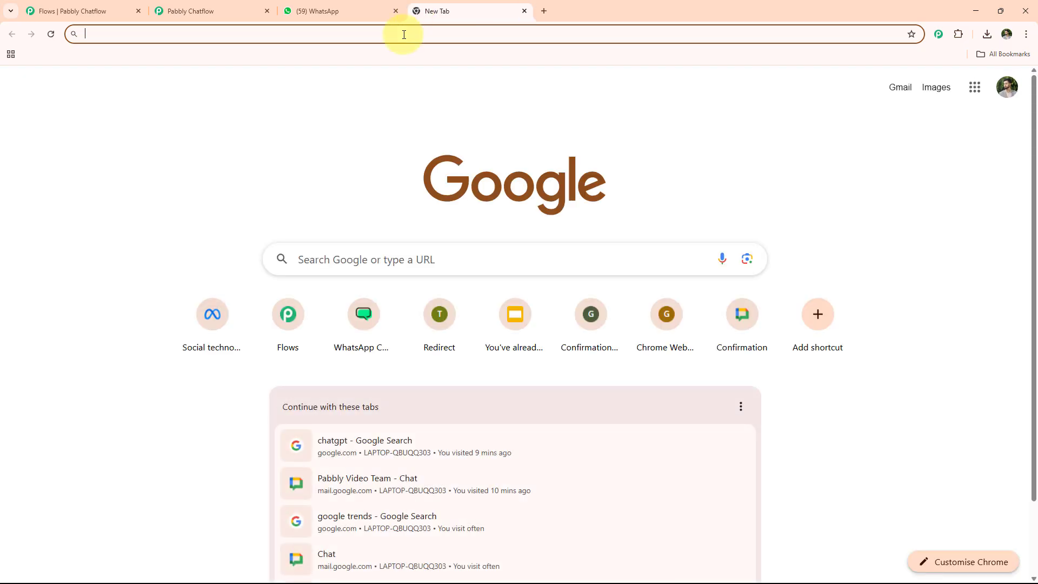
left_click(403, 33)
type("www.pabbly.com/chatflow")
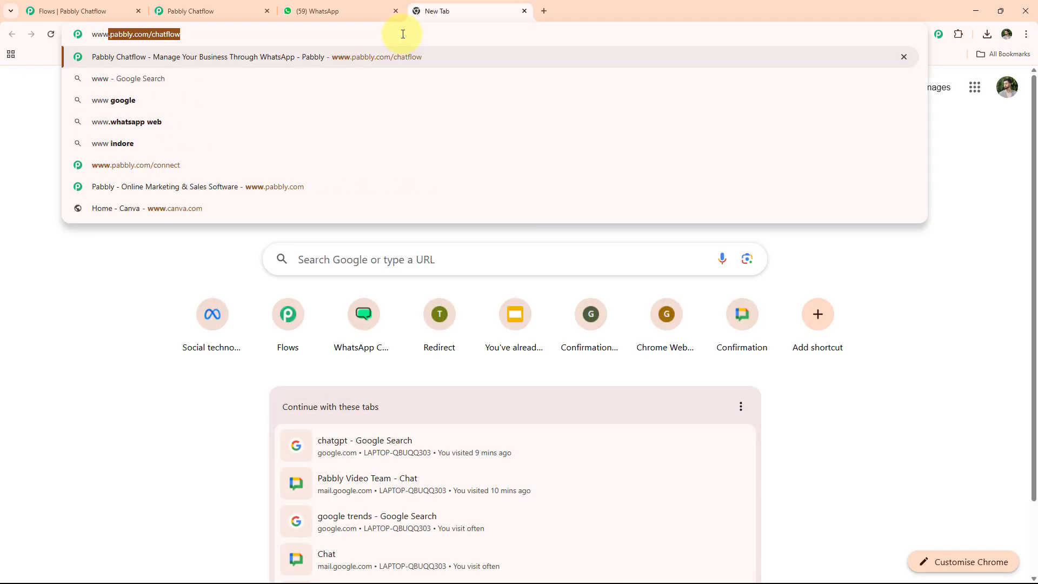
key("Right")
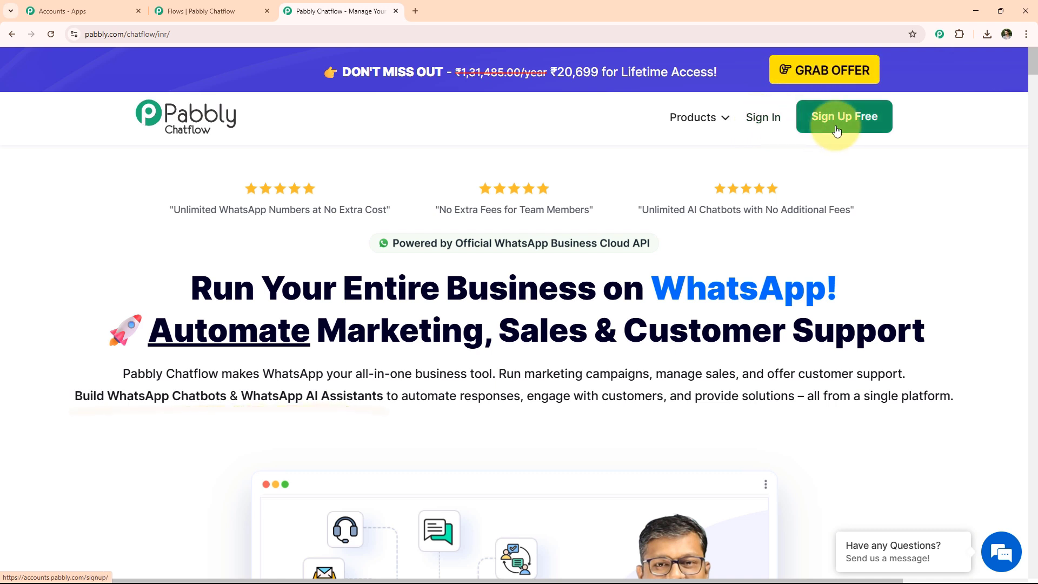
- Sign in and open Pabbly Chatflow from the Pabbly apps list
left_click(774, 120)
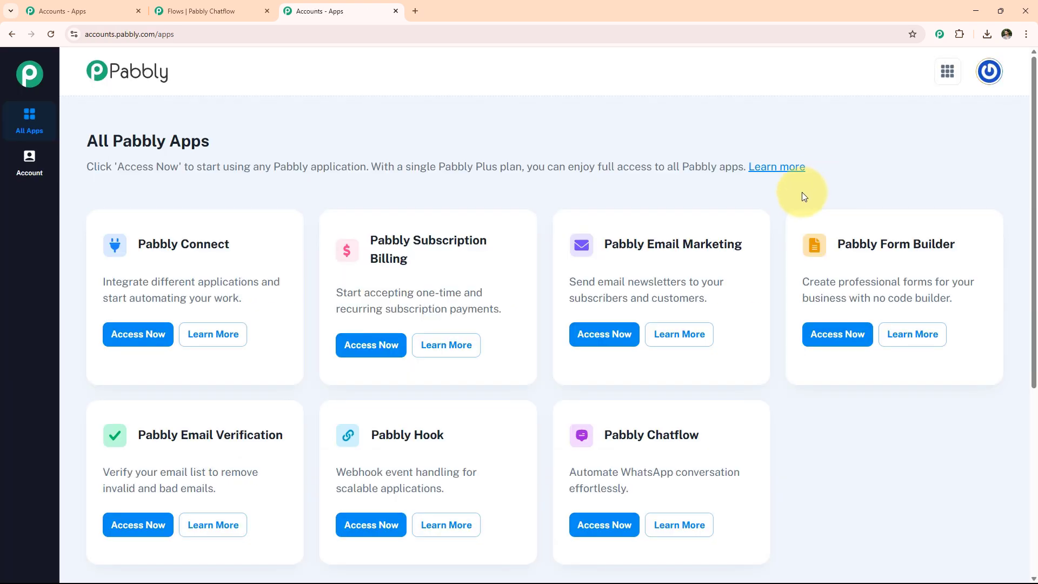
left_click(615, 525)
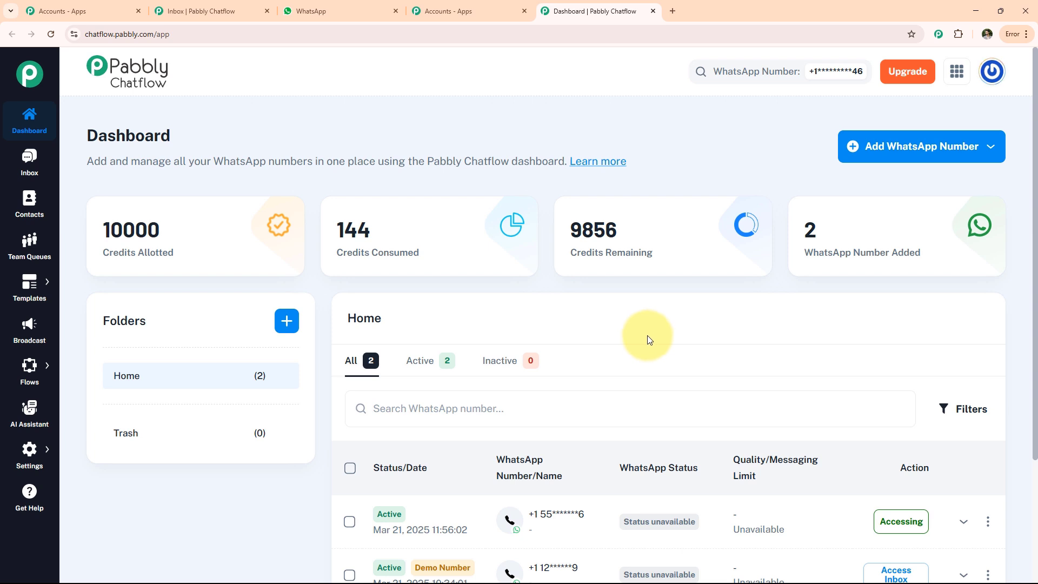
- Open the Manual Token Connect form for adding a WhatsApp number and close it
left_click(899, 154)
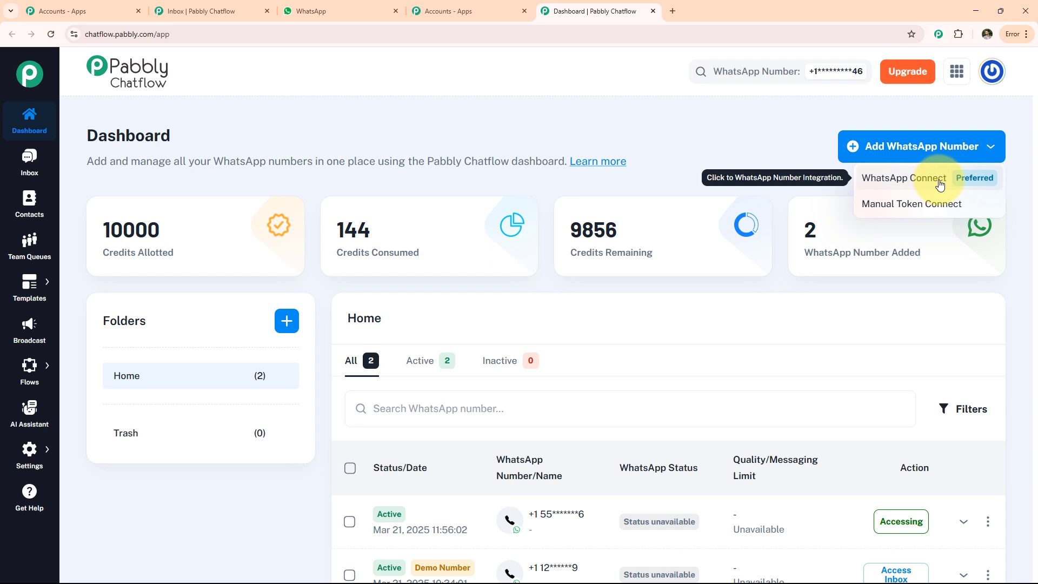
left_click(918, 210)
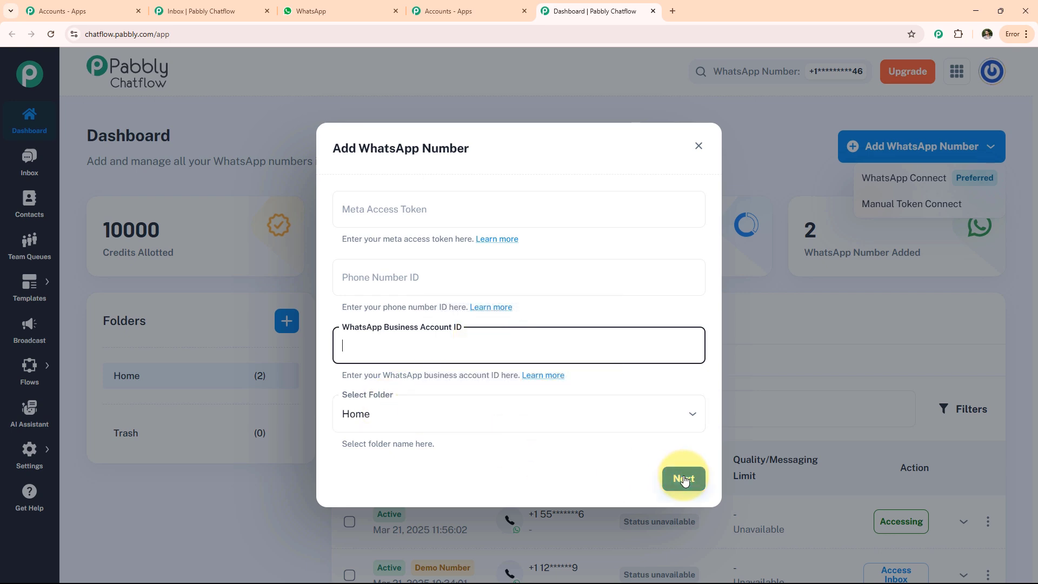
left_click(598, 520)
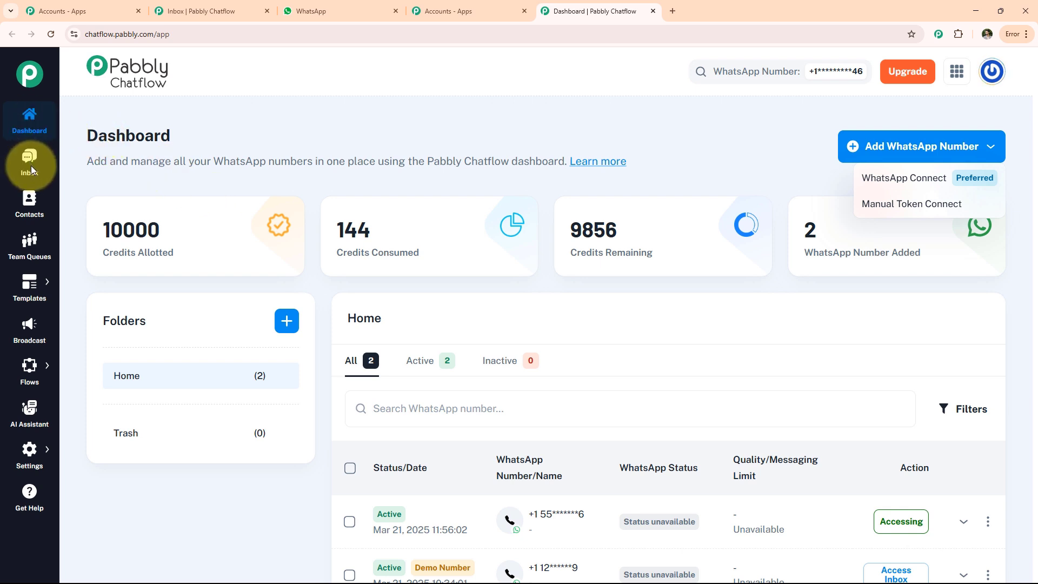
- View the Contacts and Team Queues pages
left_click(30, 201)
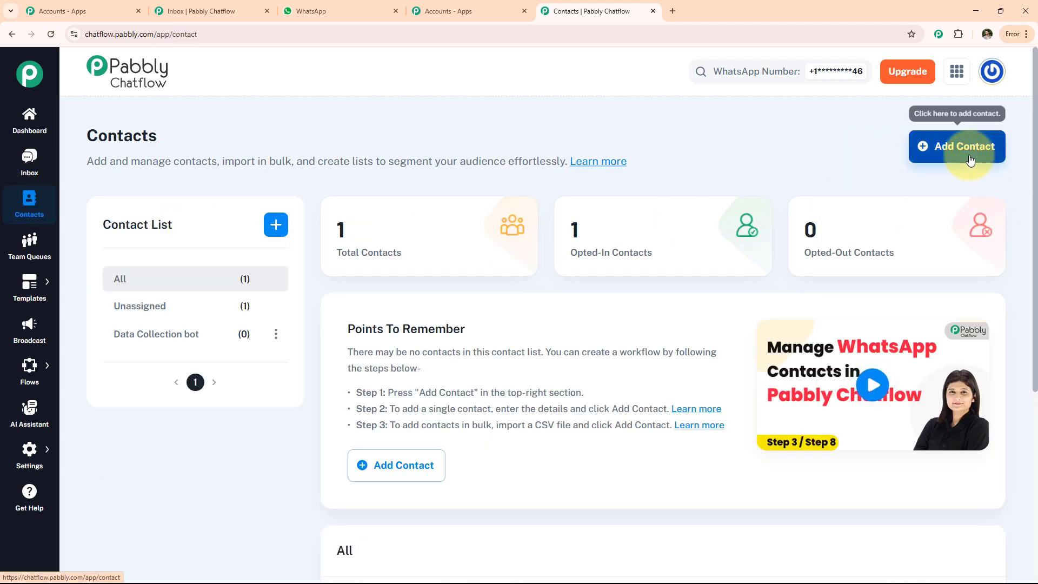
scroll(225, 246, "down", 4)
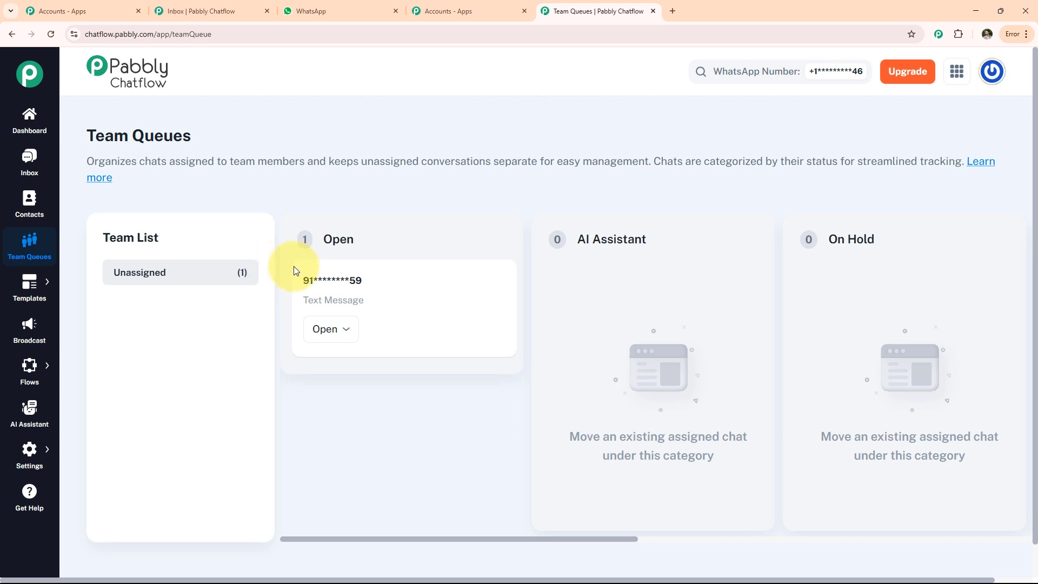
- Open the Templates page and view the new template form
left_click(30, 286)
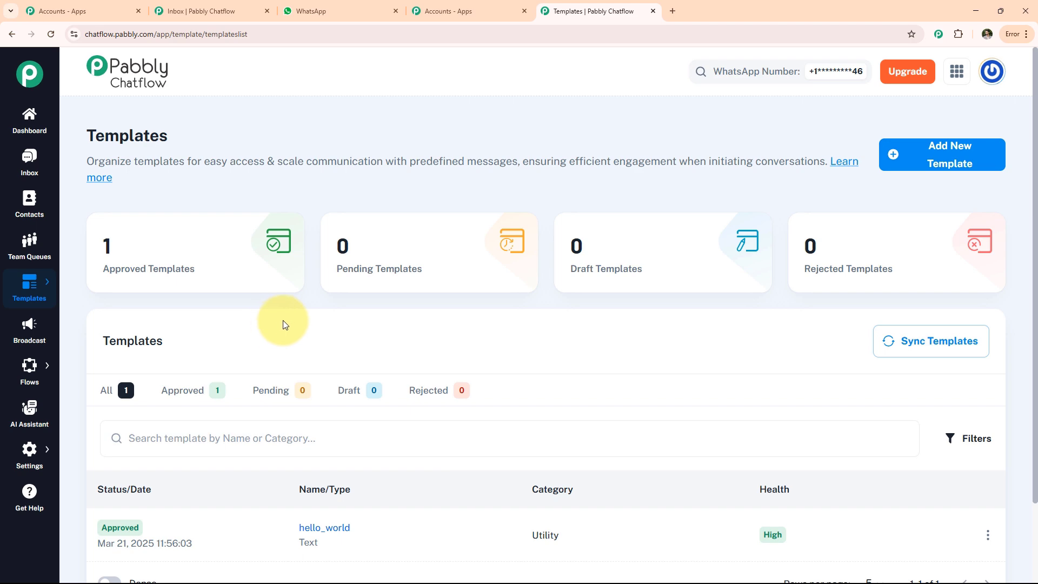
left_click(946, 161)
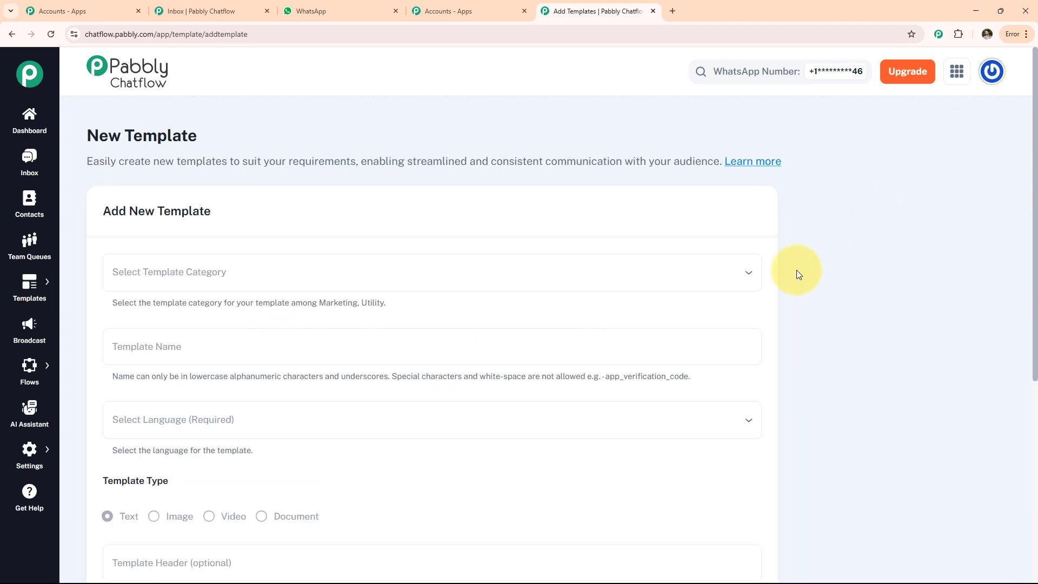
scroll(343, 371, "down", 6)
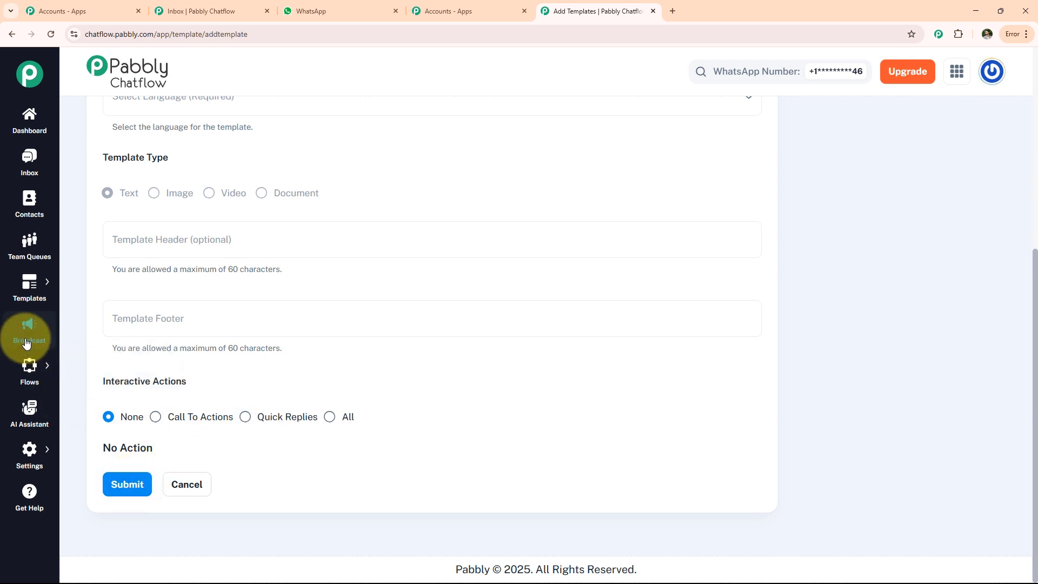
- Open the Broadcast page and view the new WhatsApp broadcast form
left_click(25, 341)
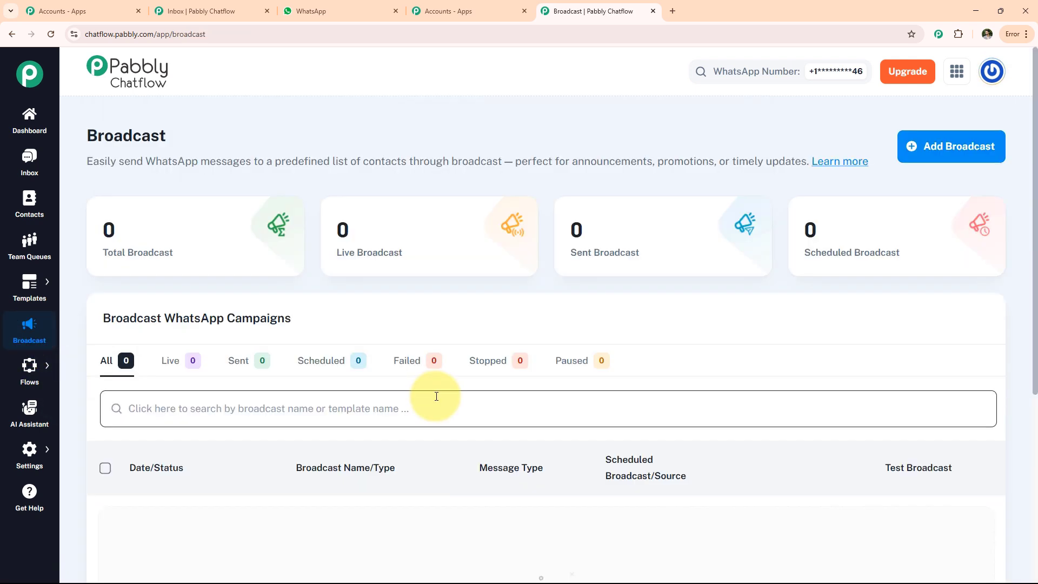
left_click(938, 154)
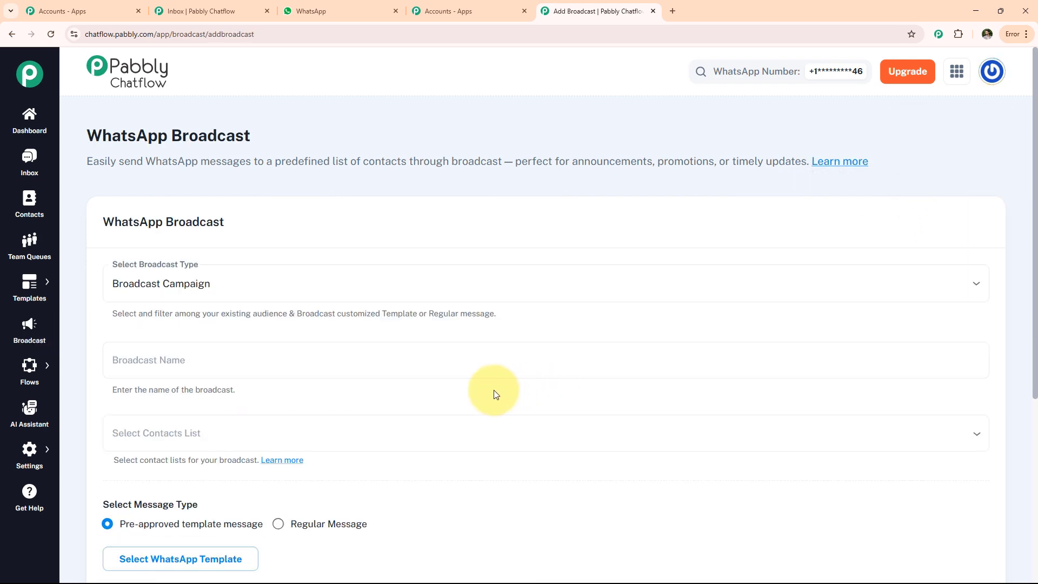
scroll(399, 357, "down", 5)
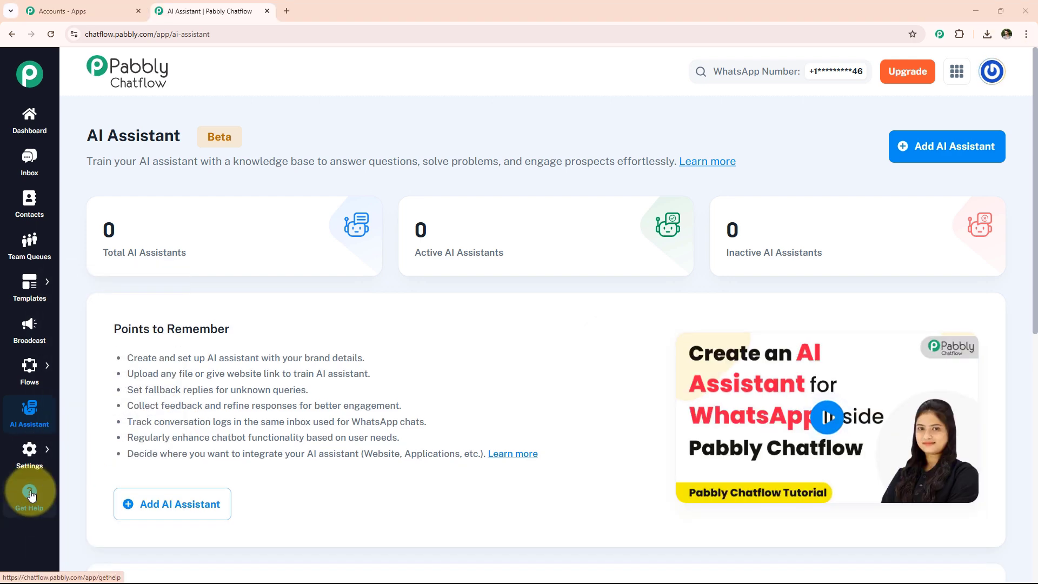
- Open the Flows list
mouse_move(30, 373)
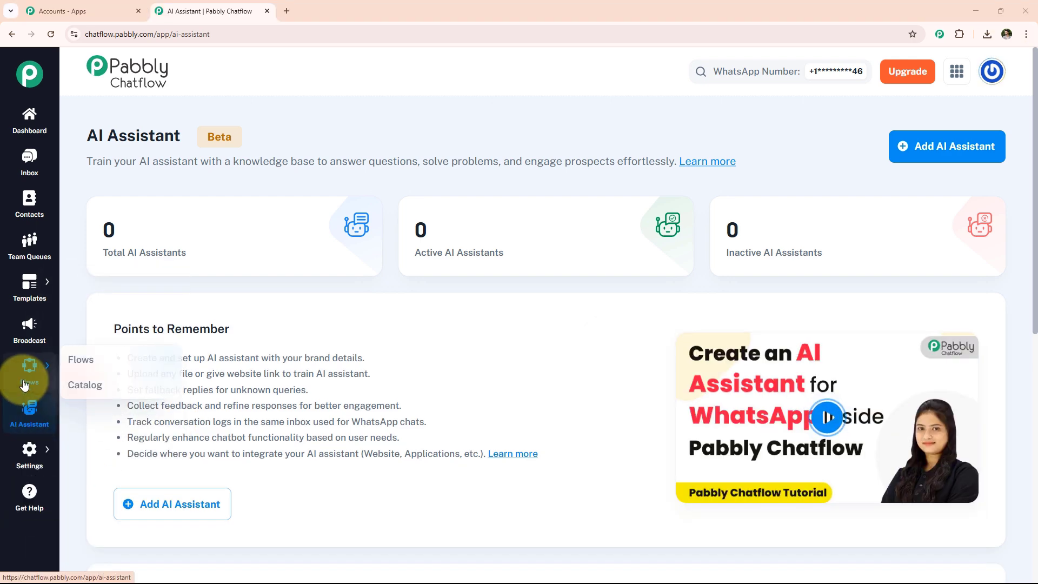
left_click(72, 359)
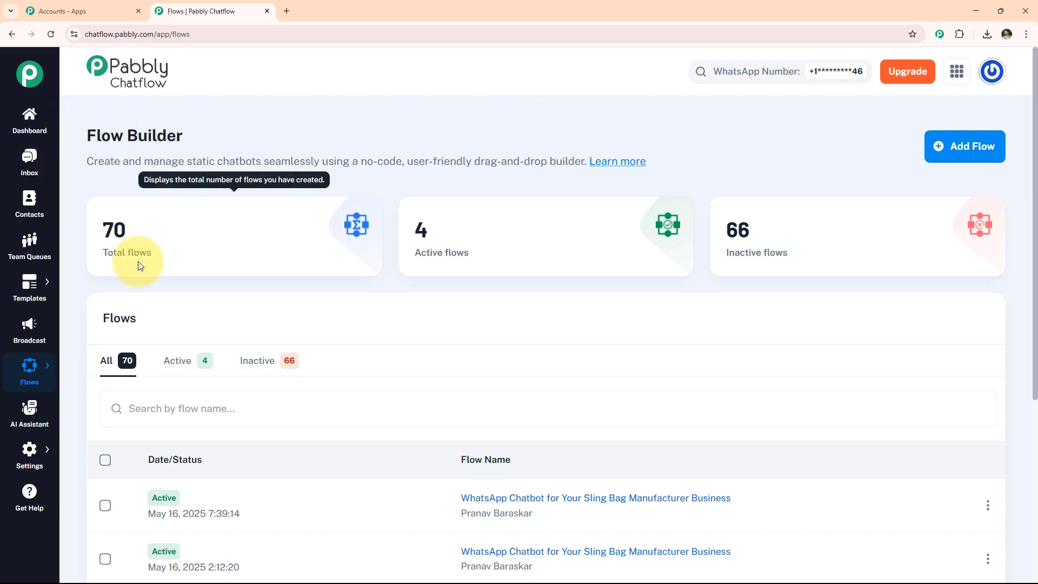
- Create a new flow and name it WhatsApp Chatbot for Your Car Wrapping Business
scroll(283, 412, "down", 1)
scroll(284, 412, "down", 2)
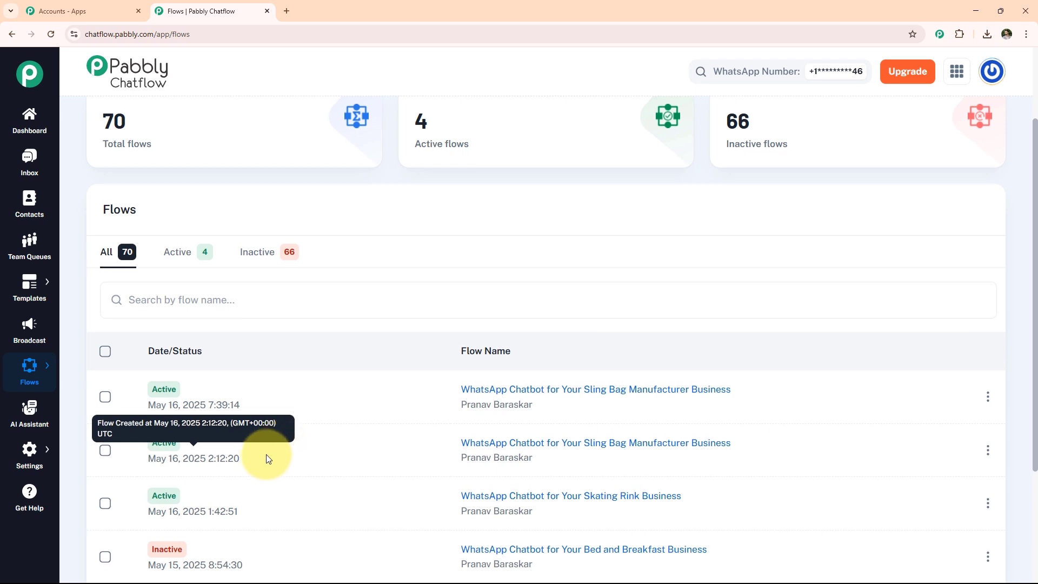
scroll(283, 439, "down", 2)
scroll(265, 479, "up", 4)
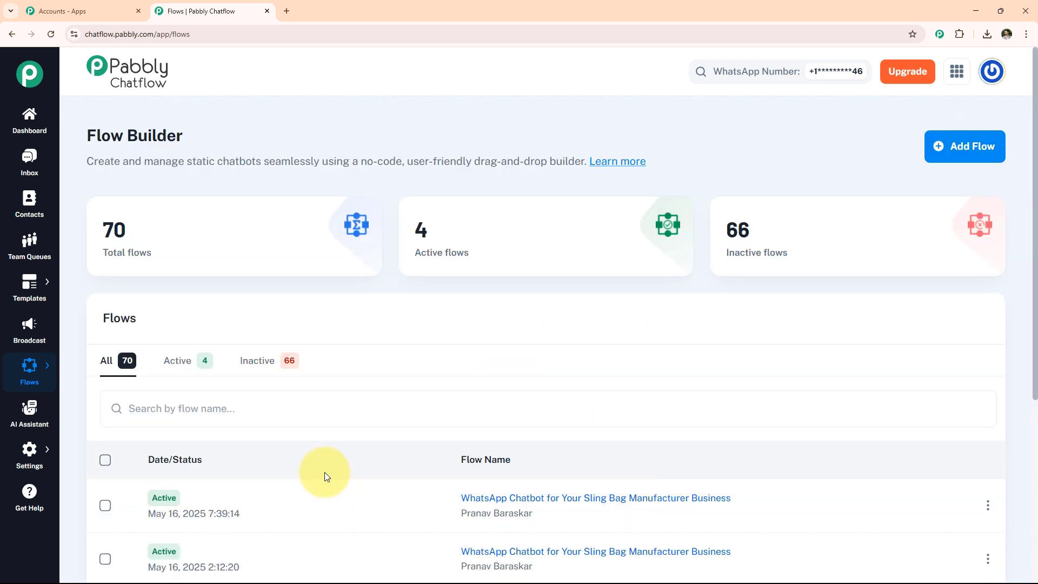
left_click(948, 150)
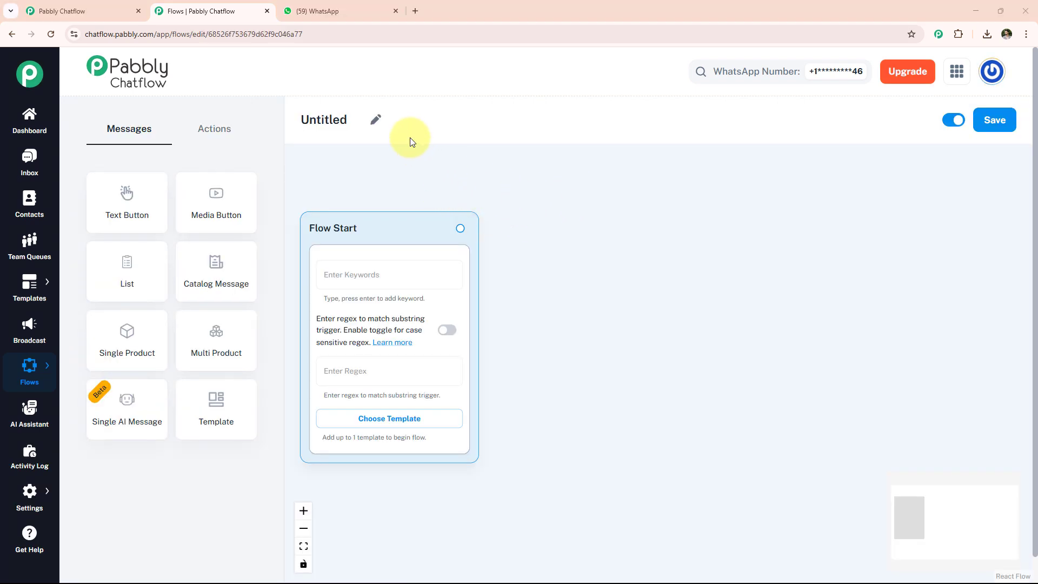
left_click(376, 119)
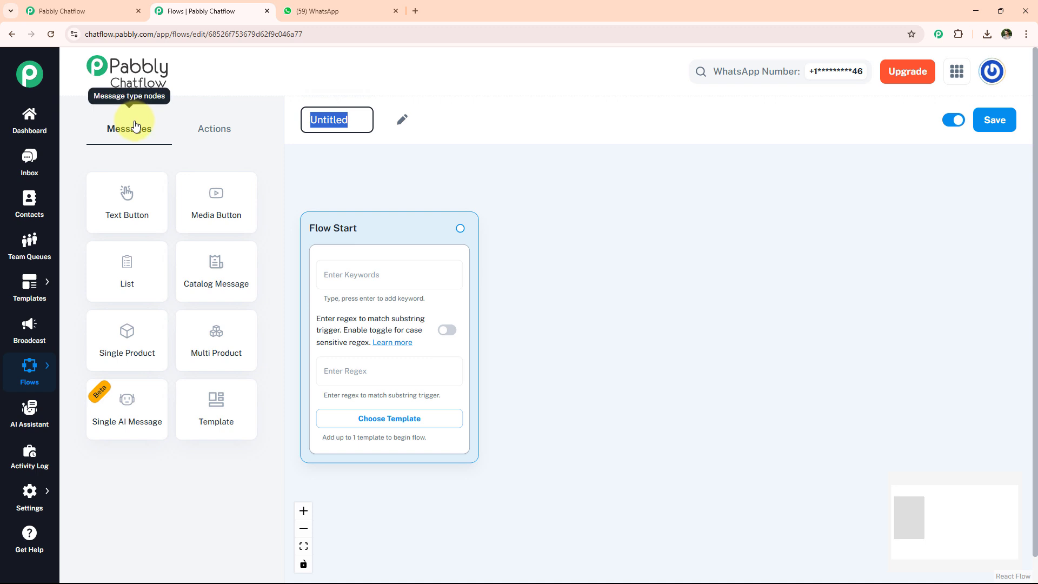
type("WhatsApp Chatbot for Your Car Wrapping Business")
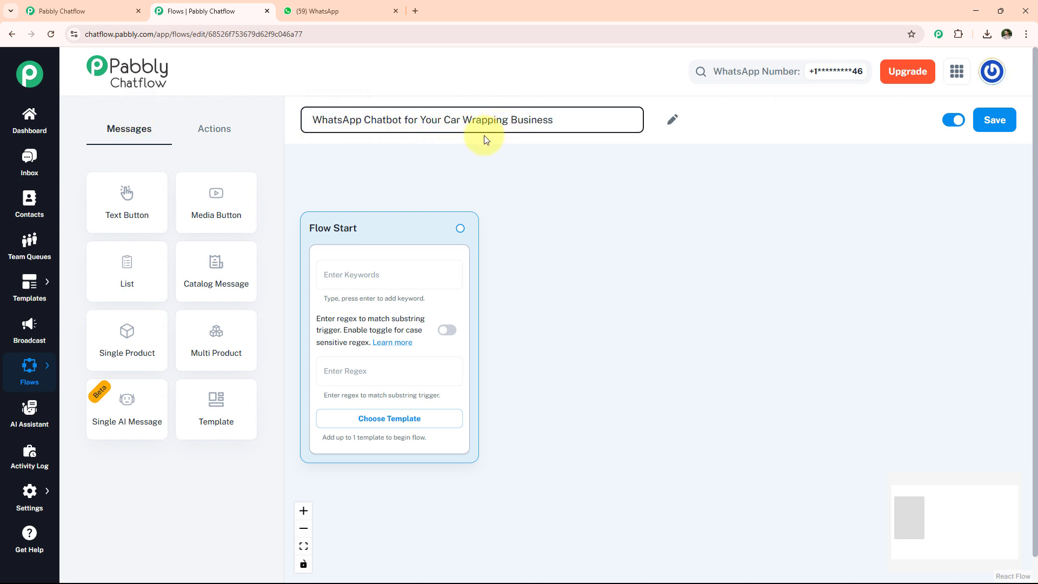
left_click(490, 148)
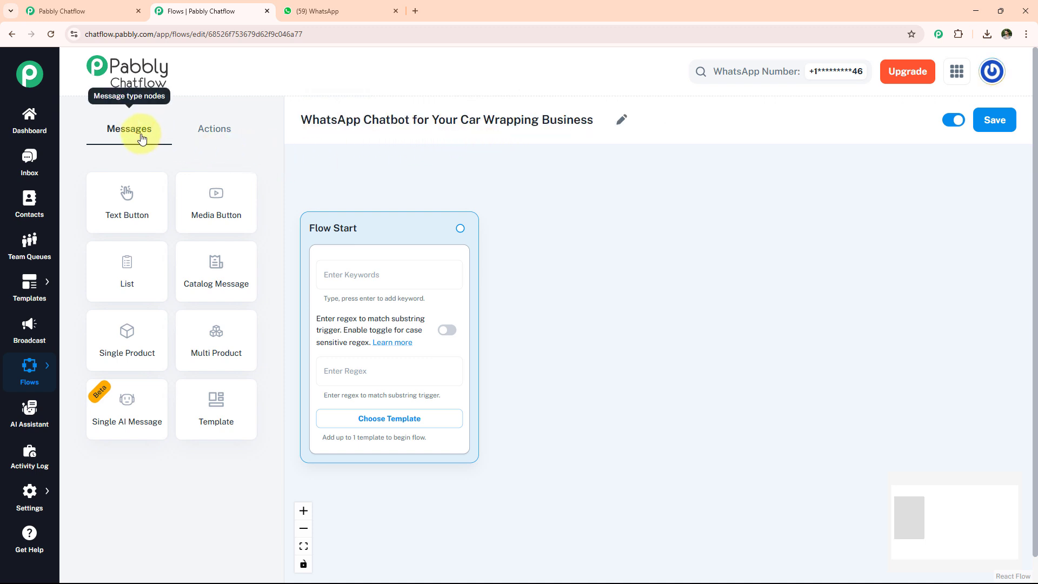
- Set the Flow Start trigger regex to [\s\S]+ so any message starts the flow
left_click(218, 132)
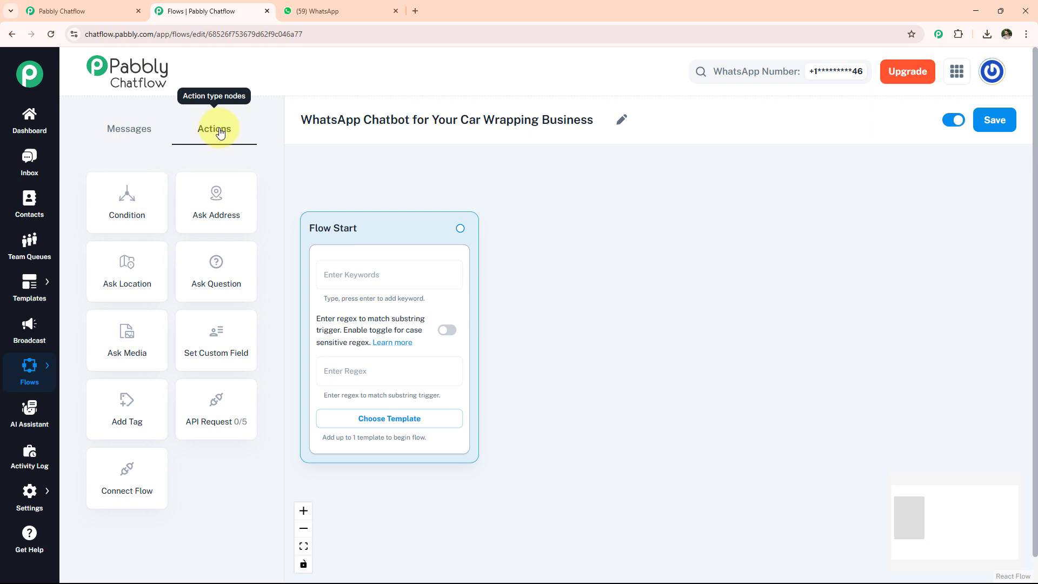
left_click(365, 371)
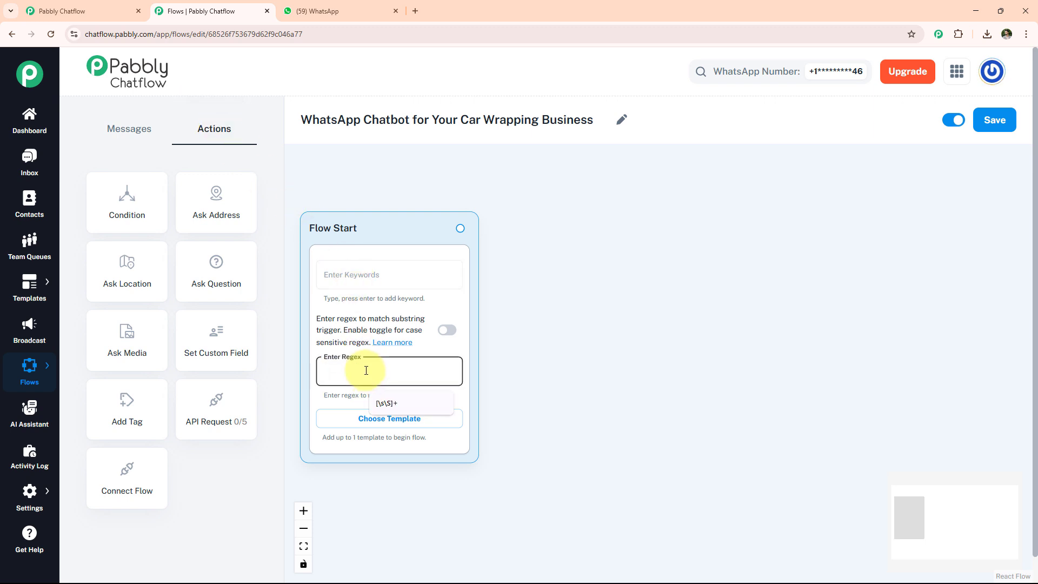
key("Down")
key("Return")
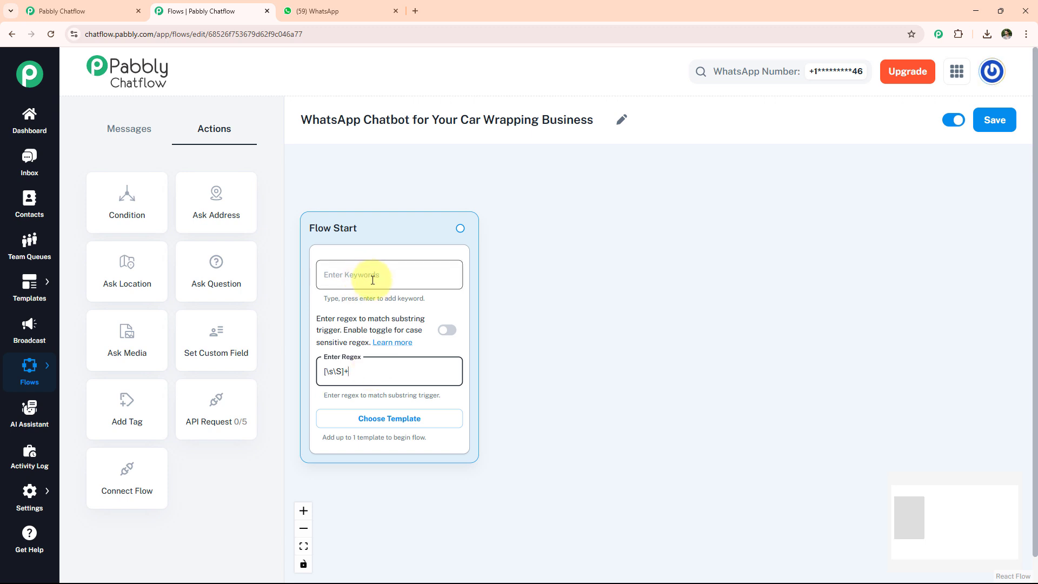
left_click(410, 421)
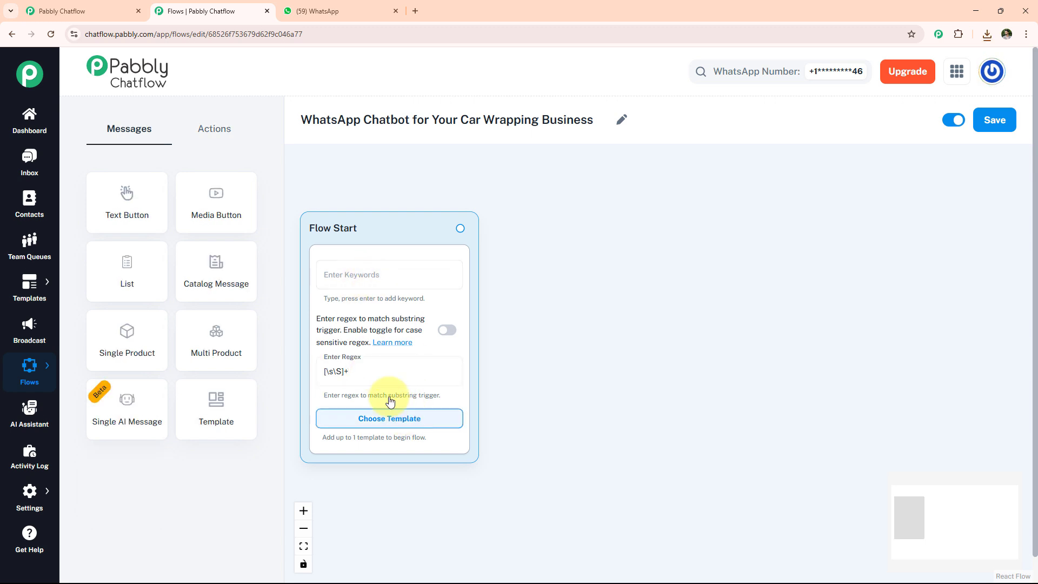
- Add a Media Button node and upload the car wrapping benefits image as its media
left_click_drag(569, 211, 570, 212)
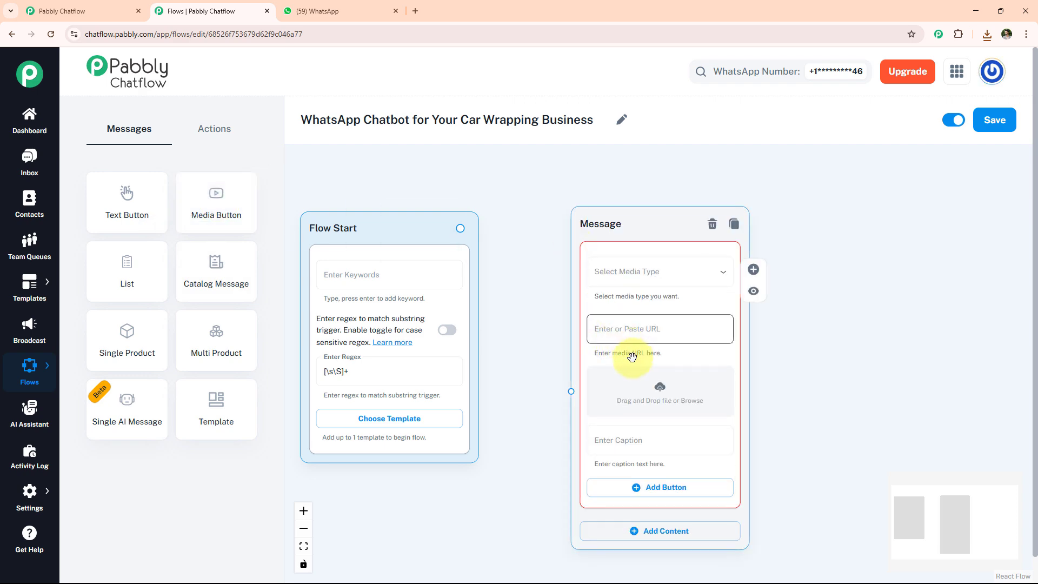
left_click(659, 391)
double_click(266, 234)
left_click(725, 538)
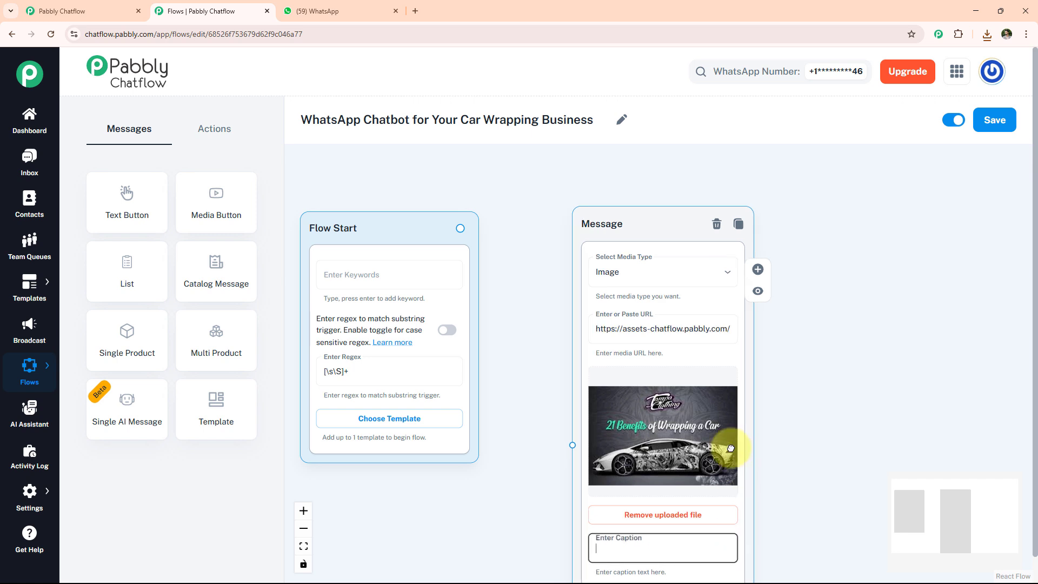
- Add a Text + Button content block with the welcome message for Premium Car Wraps & Graphics
left_click_drag(731, 448, 679, 197)
left_click(660, 389)
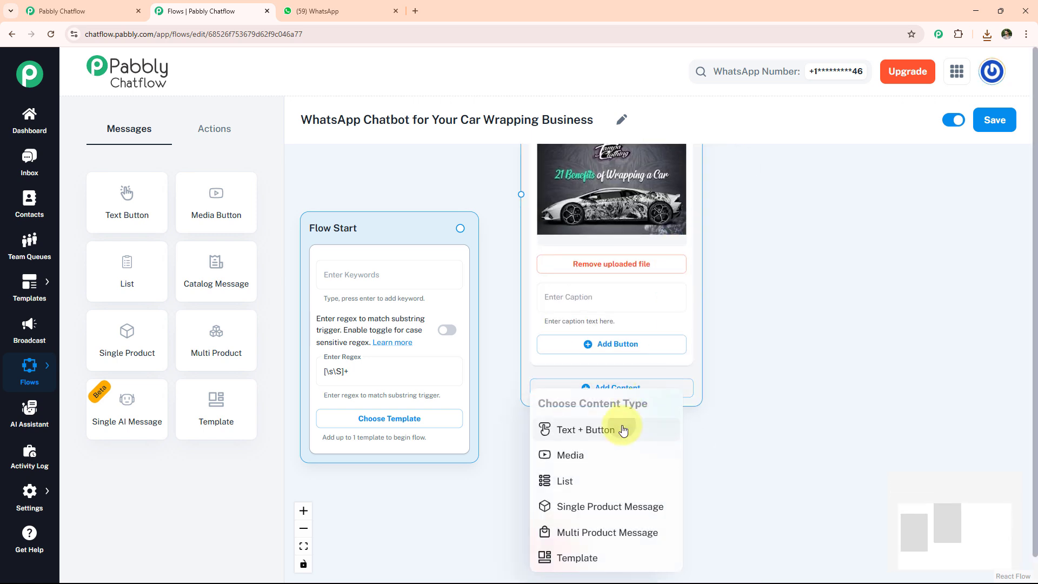
left_click(623, 431)
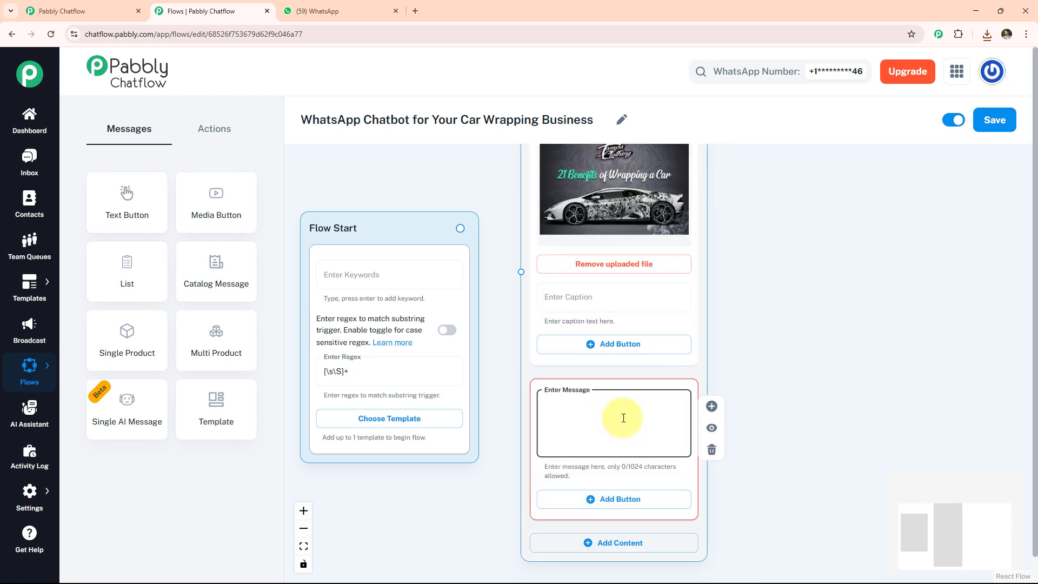
type("Hey 👋 Welcome to –*Premium Car Wraps & Graphics*\\nLet’s get your vehicle a brand-new look!")
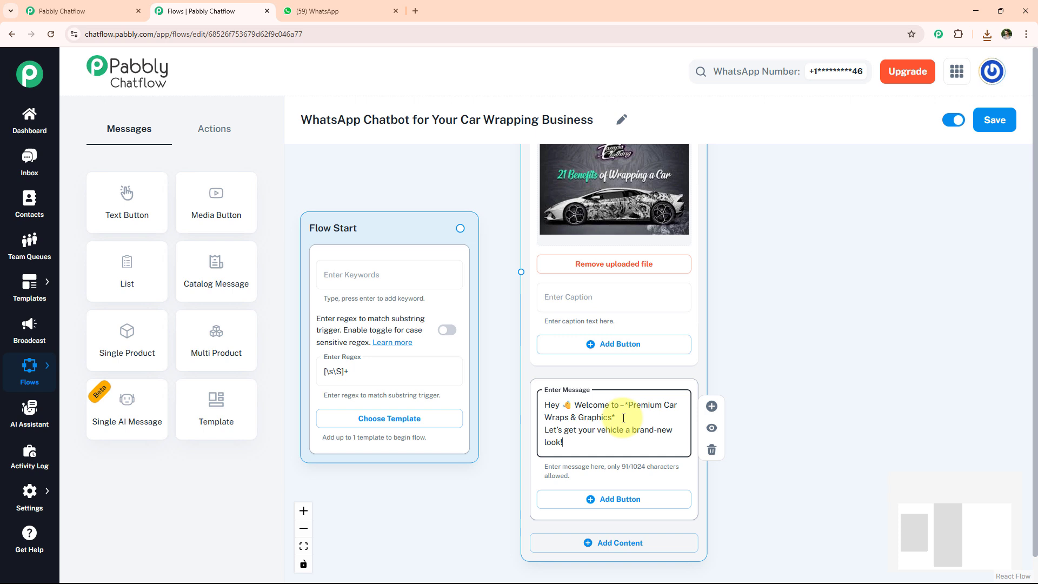
- Add buttons Wrap Materials, Pricing Info and Book Consultation, and connect Flow Start to the message node
left_click(633, 500)
left_click(616, 498)
type("🚗 Wrap Materials")
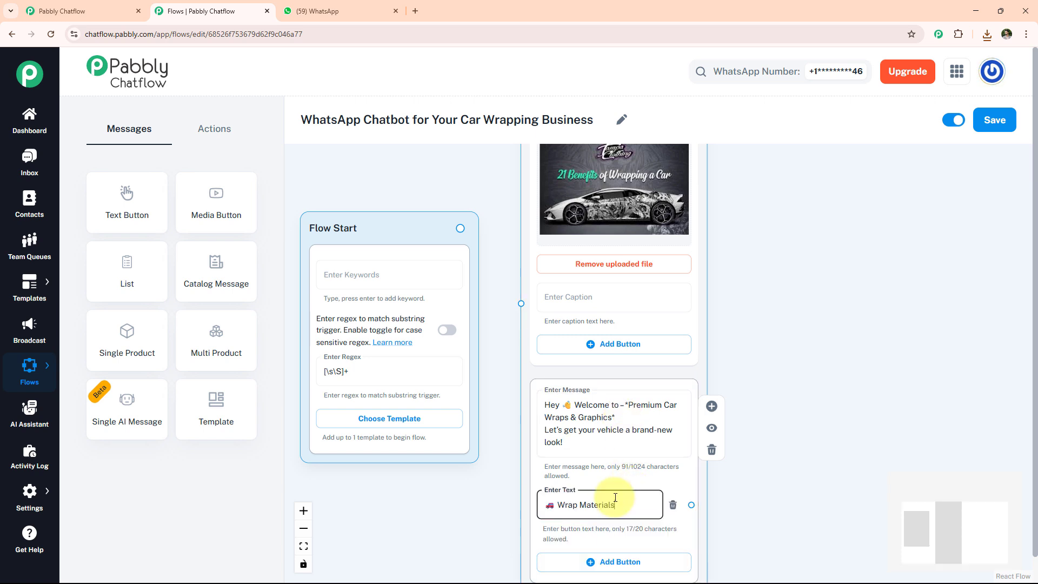
left_click(621, 561)
left_click(631, 400)
type("💰 Pricing Info")
left_click(616, 457)
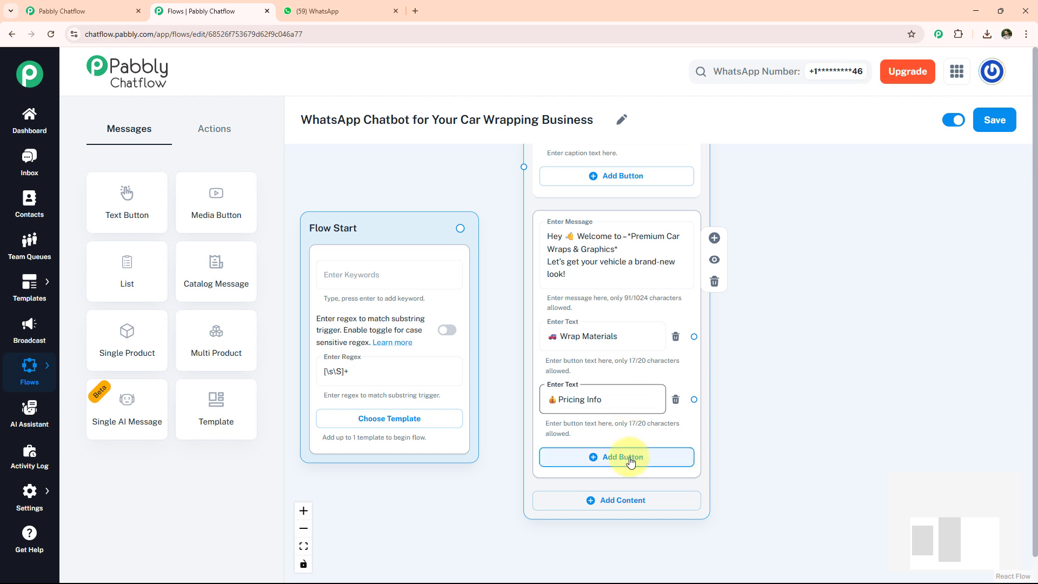
left_click(629, 462)
type("🗓 Book Consultation")
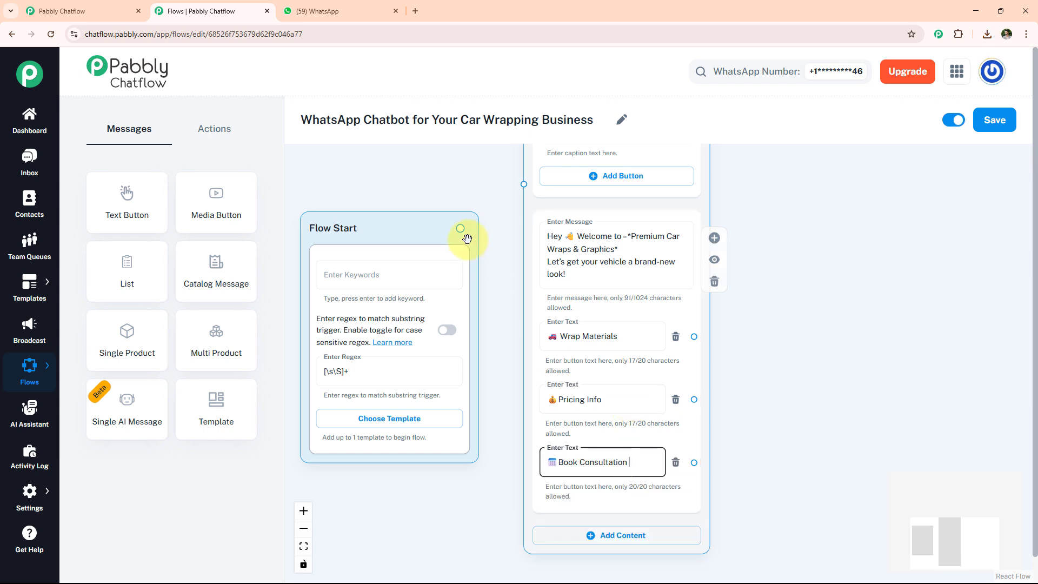
left_click_drag(459, 228, 472, 216)
left_click_drag(520, 186, 520, 187)
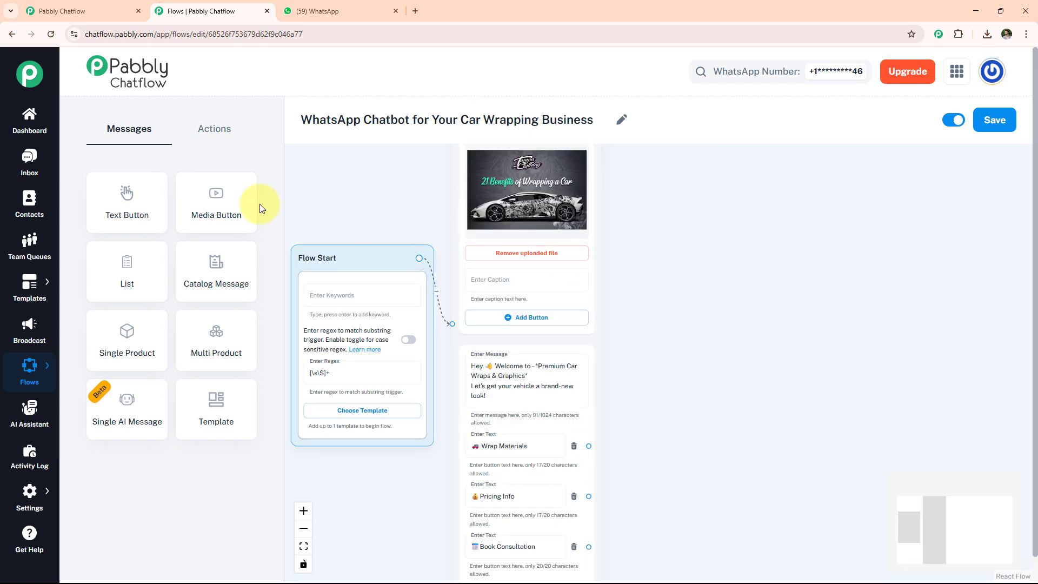
- Add a Text Button node with the wrap finishes message and link the Wrap Materials button to it
left_click_drag(134, 204, 725, 238)
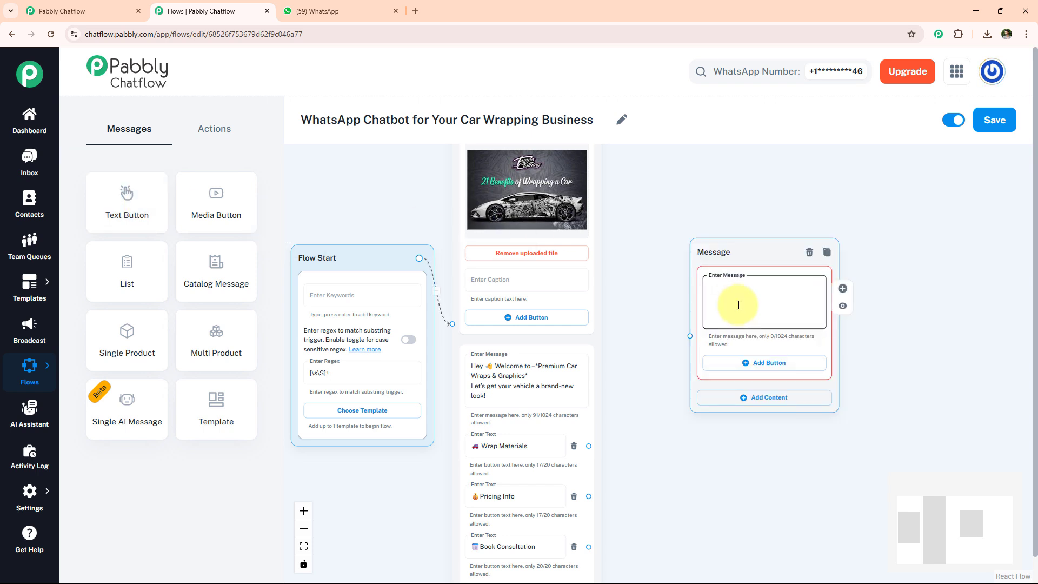
key("ctrl+v")
left_click(539, 446)
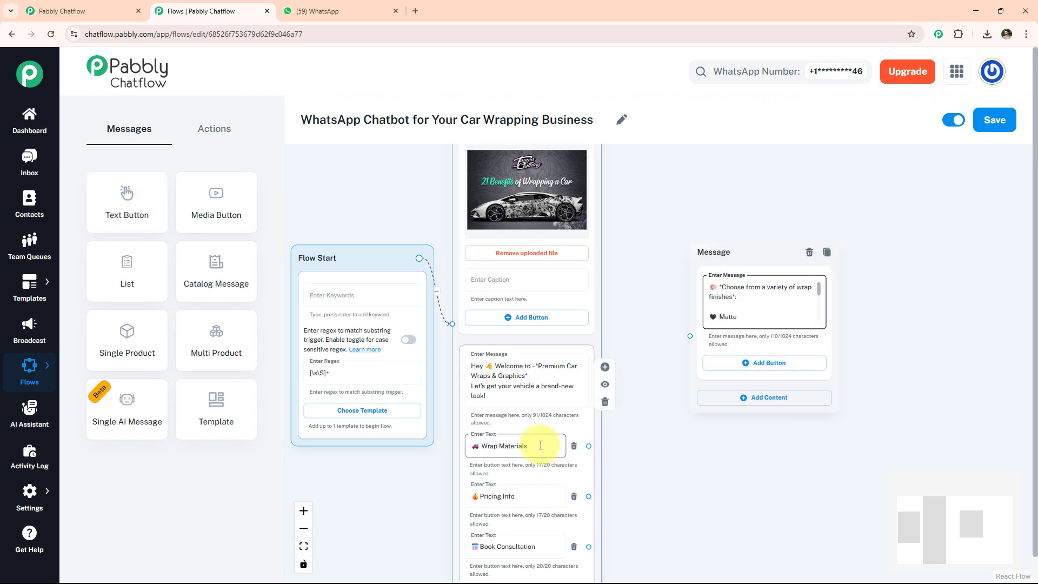
left_click_drag(588, 447, 690, 336)
- Add an Ask Question node requesting the car make and model, storing the reply in Model as Text
left_click(214, 128)
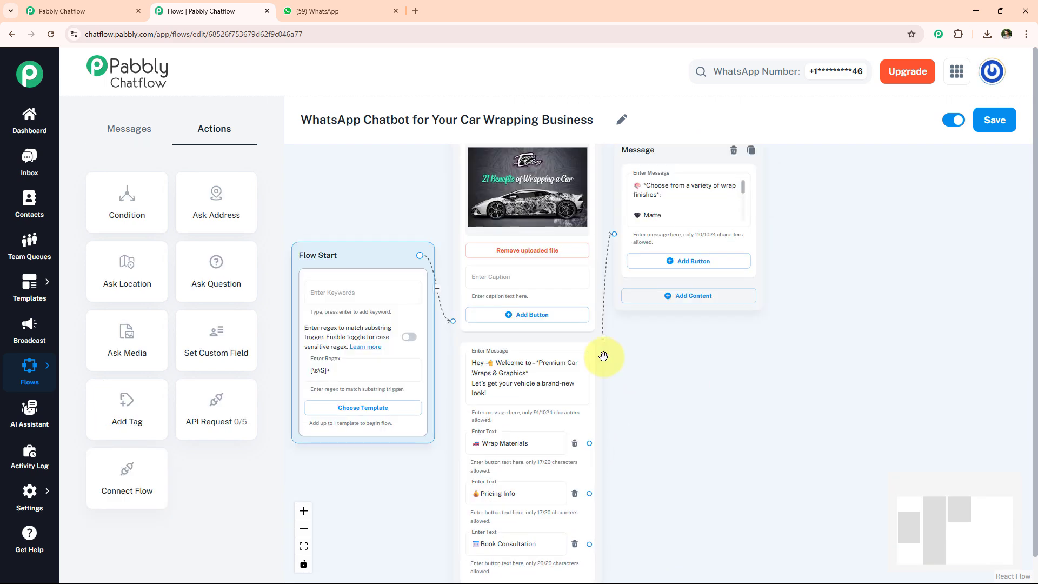
left_click_drag(210, 268, 669, 334)
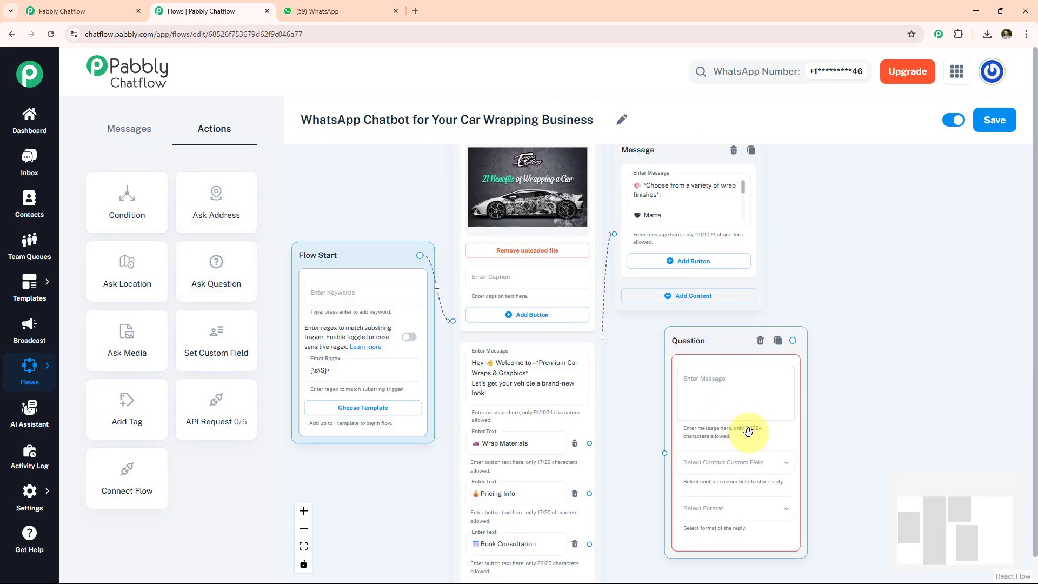
left_click(732, 383)
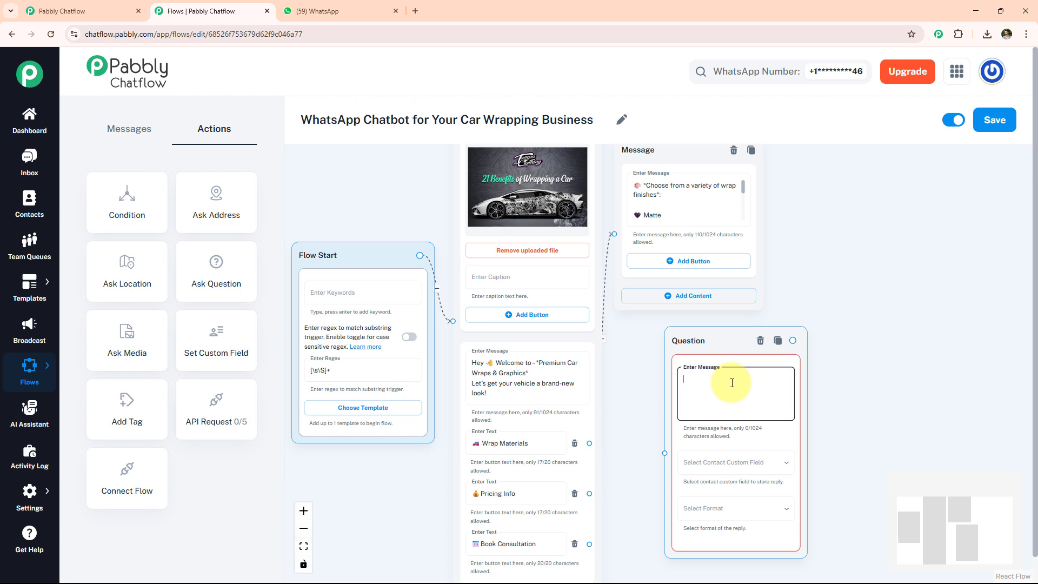
key("ctrl+v")
left_click(735, 472)
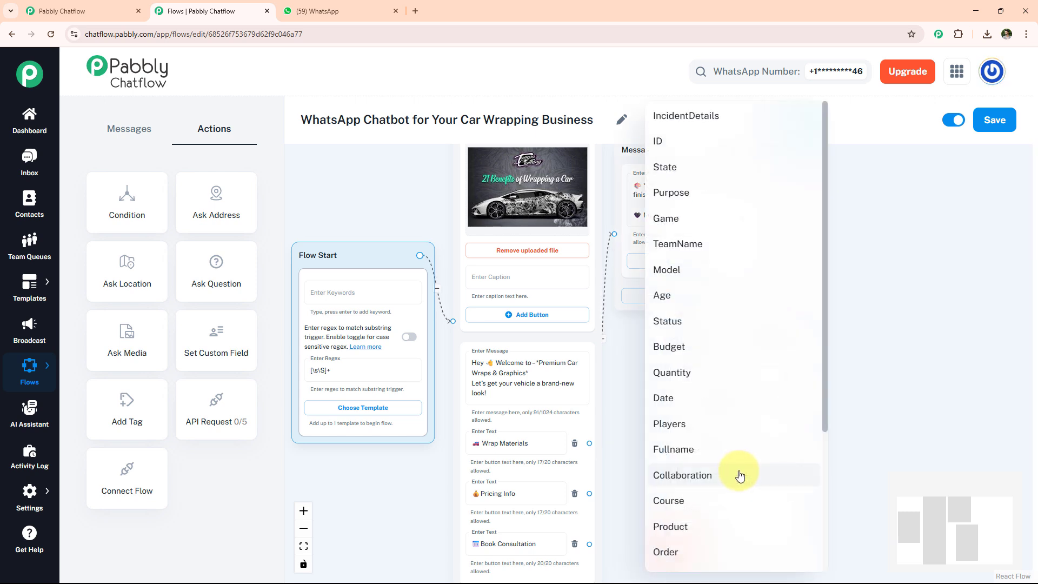
left_click(739, 476)
left_click(737, 505)
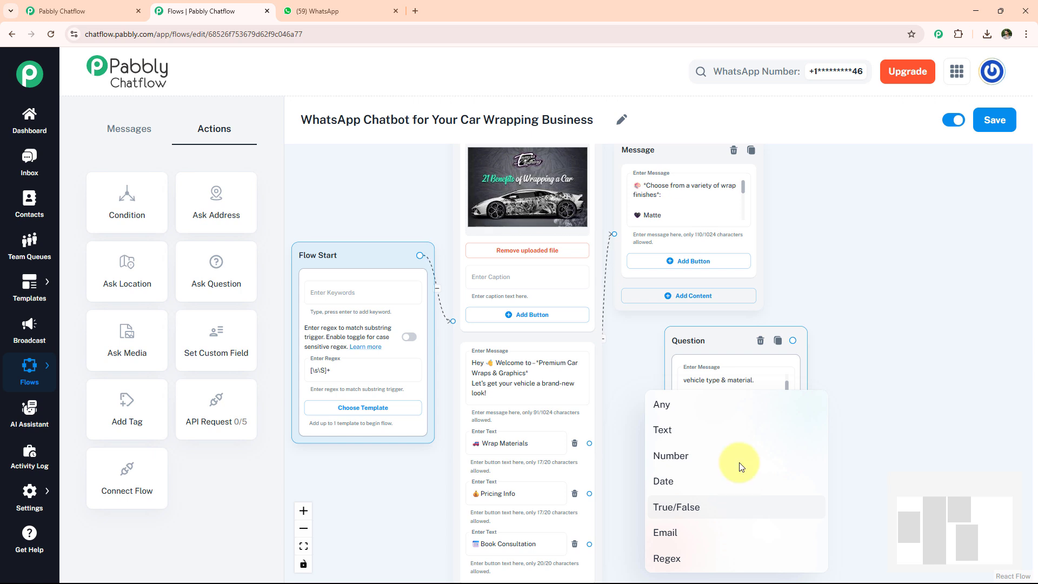
left_click(697, 439)
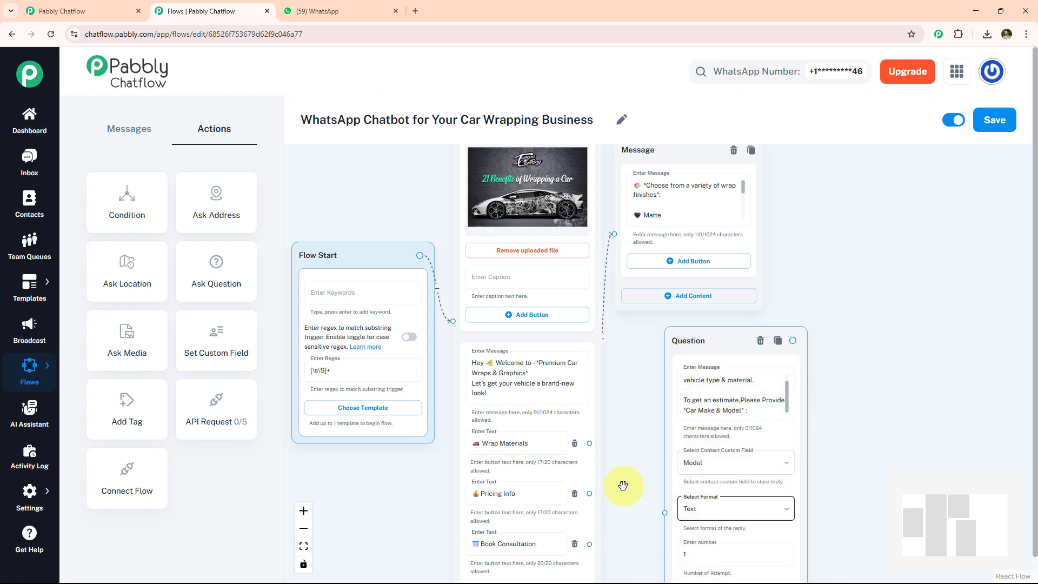
- Link the Pricing Info button to the question node and save the flow
left_click_drag(590, 493, 666, 514)
left_click(521, 492)
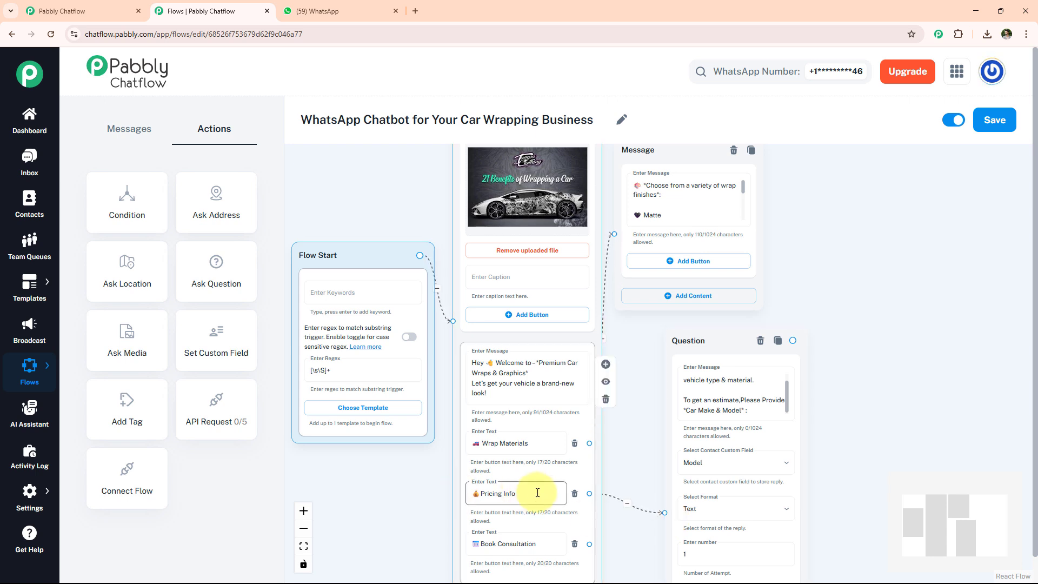
left_click(696, 502)
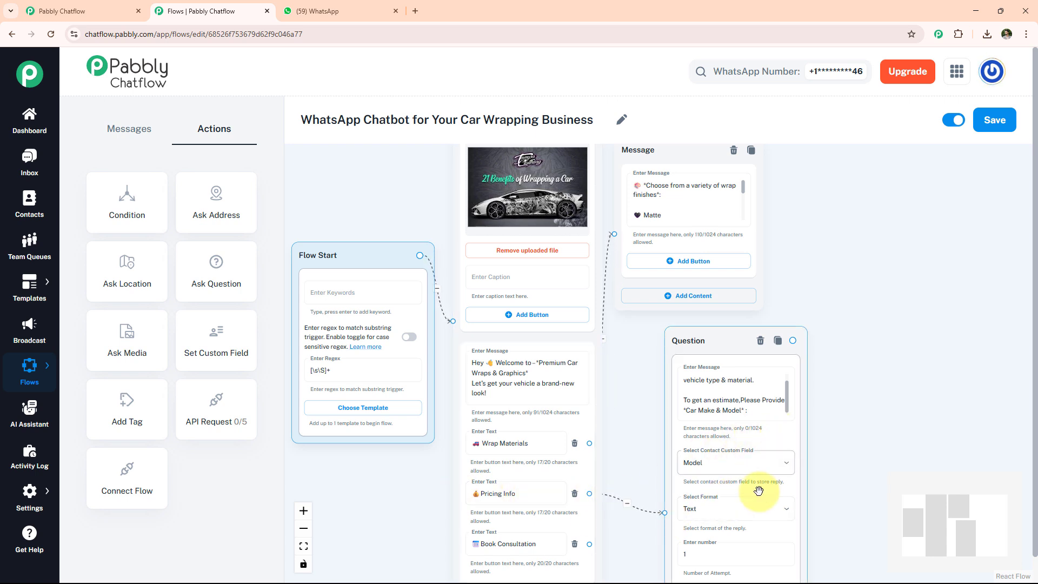
left_click(995, 120)
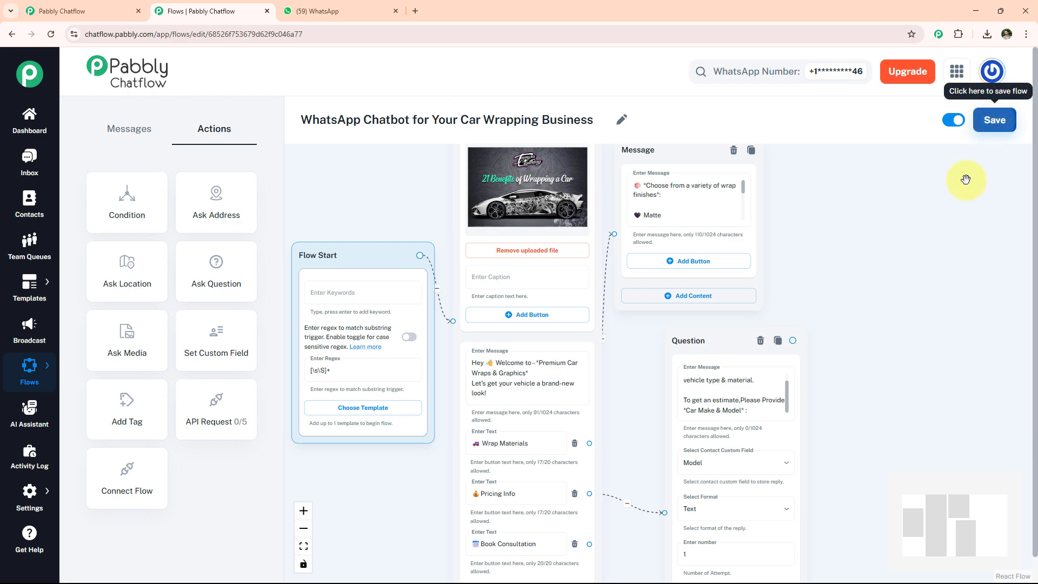
- Open the Contact Custom Fields settings and browse the list of fields
scroll(739, 475, "up", 3)
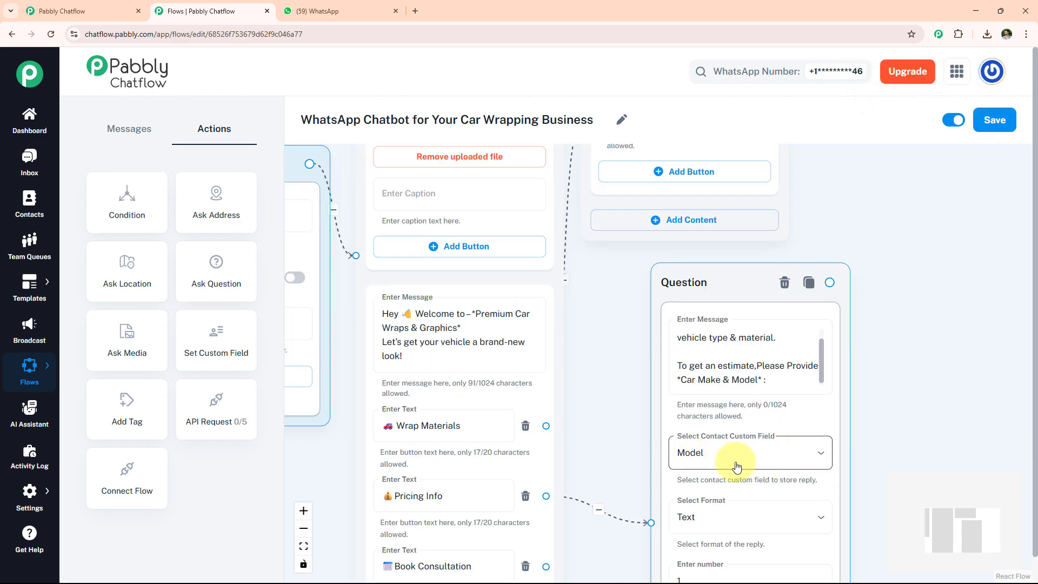
mouse_move(23, 497)
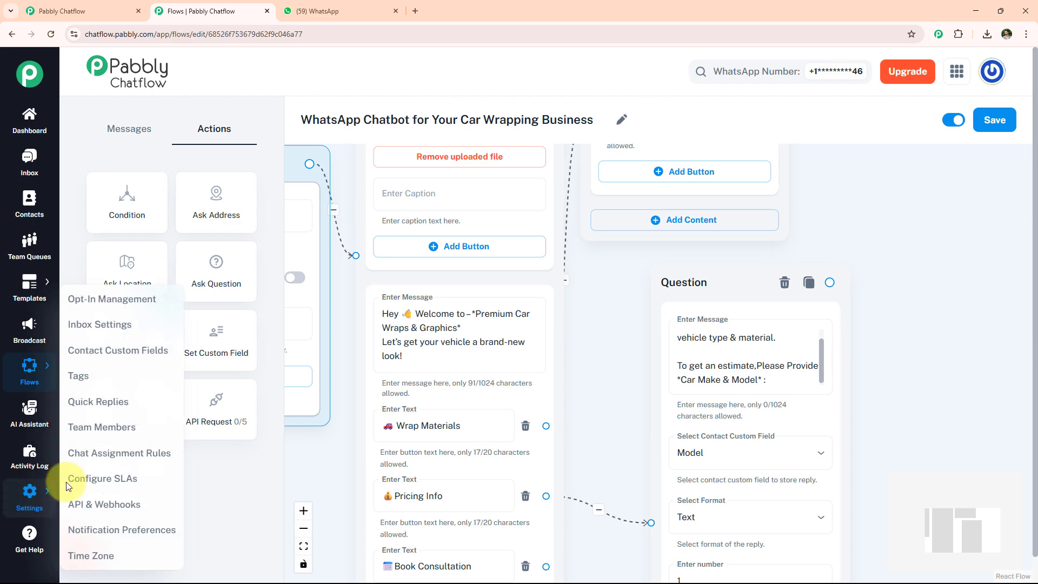
left_click(107, 356)
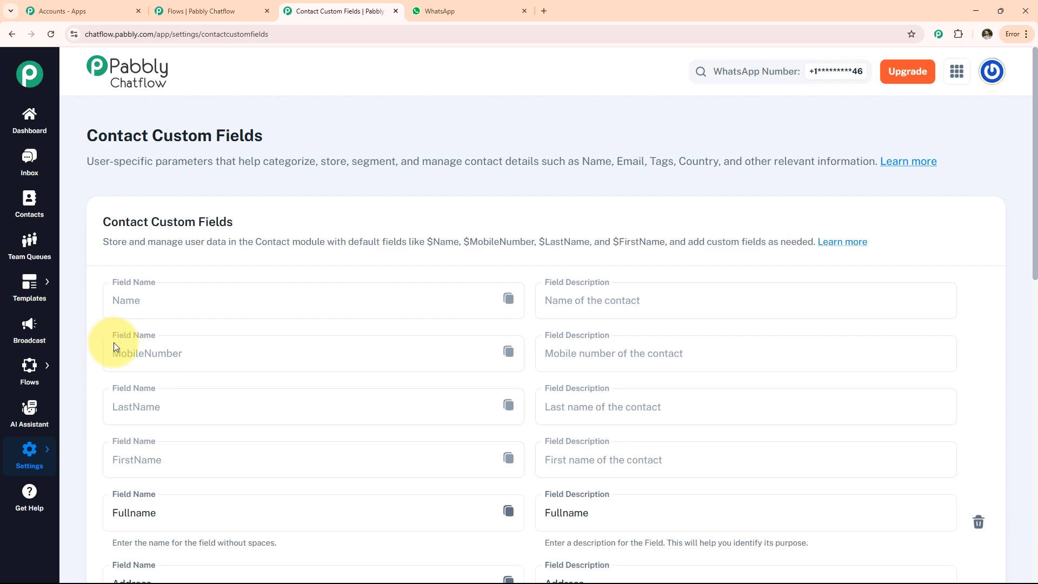
scroll(115, 346, "down", 4)
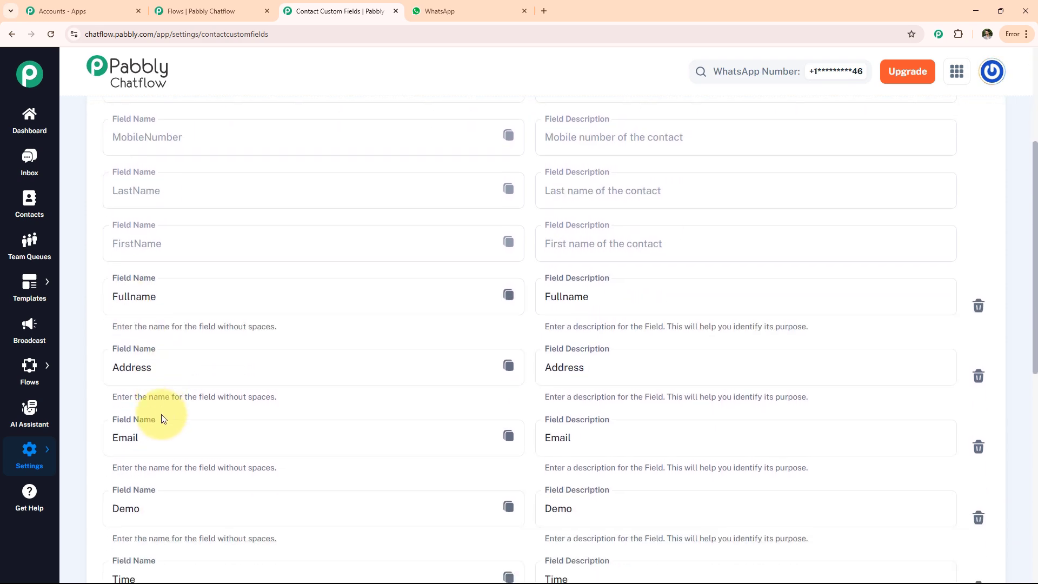
scroll(165, 422, "down", 3)
scroll(204, 441, "down", 3)
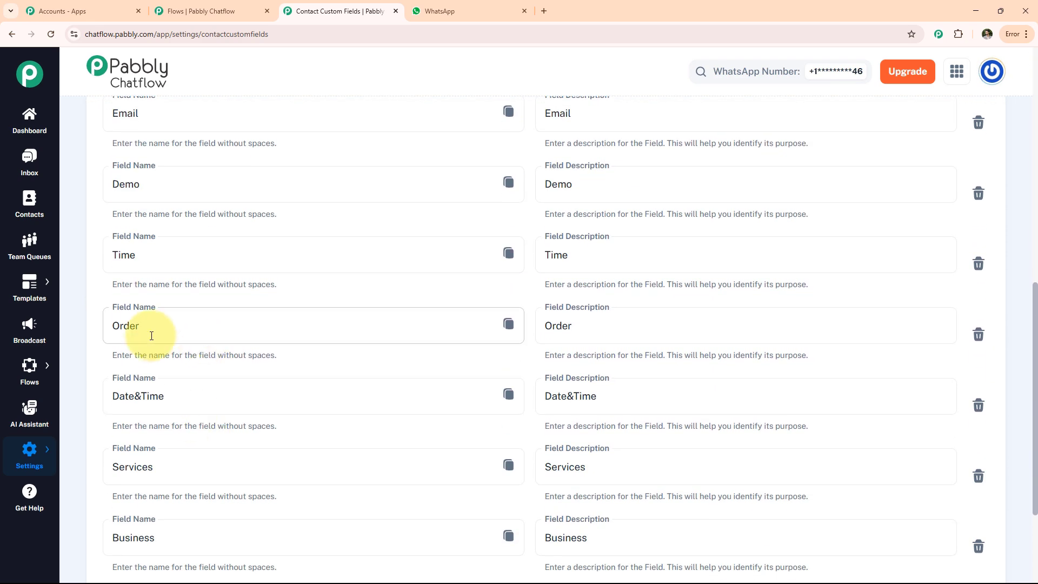
- Add a new contact custom field named xyz and save the custom fields
scroll(189, 433, "down", 3)
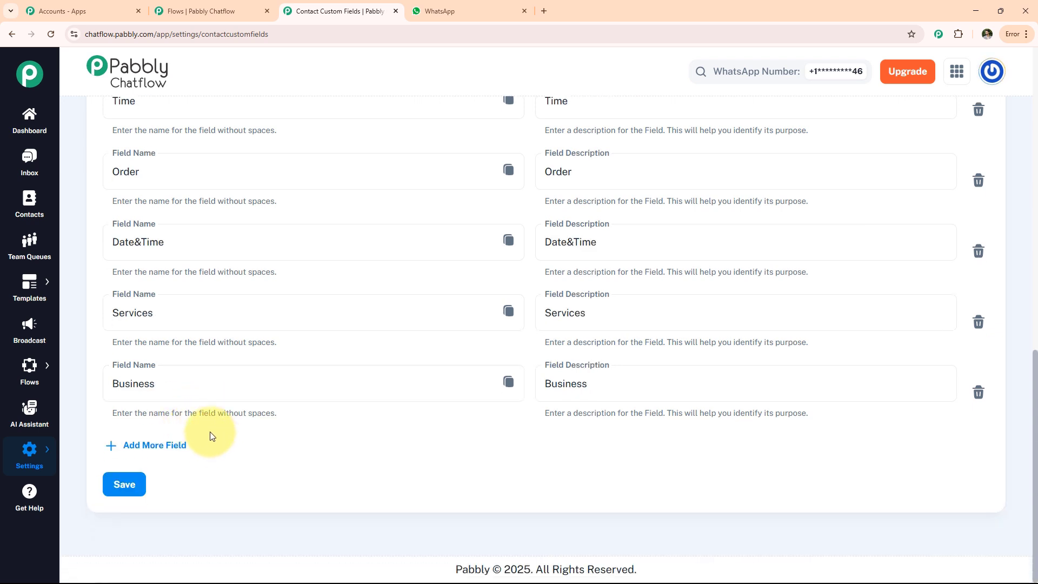
left_click(148, 449)
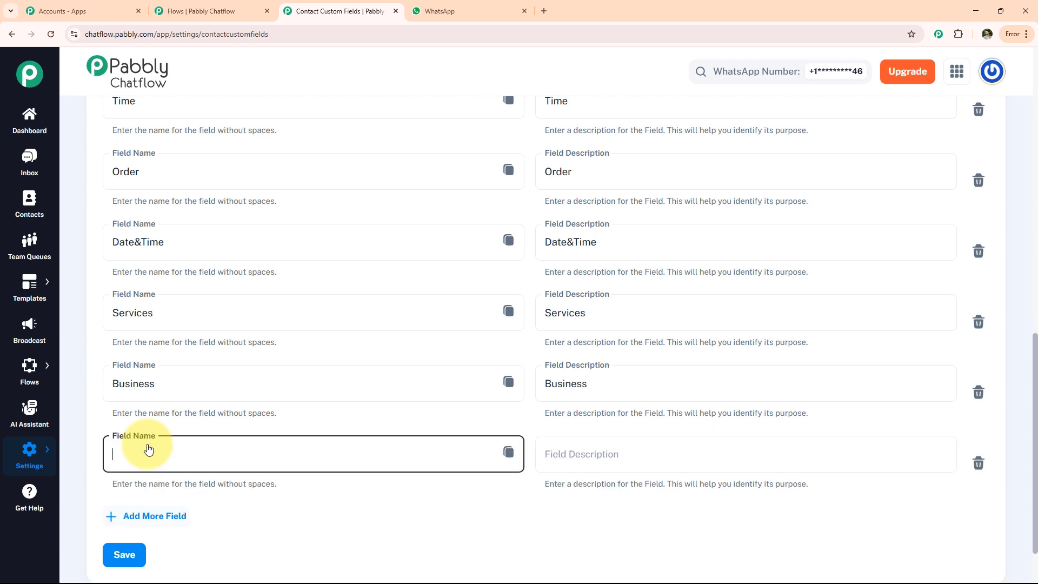
left_click(146, 453)
left_click(176, 508)
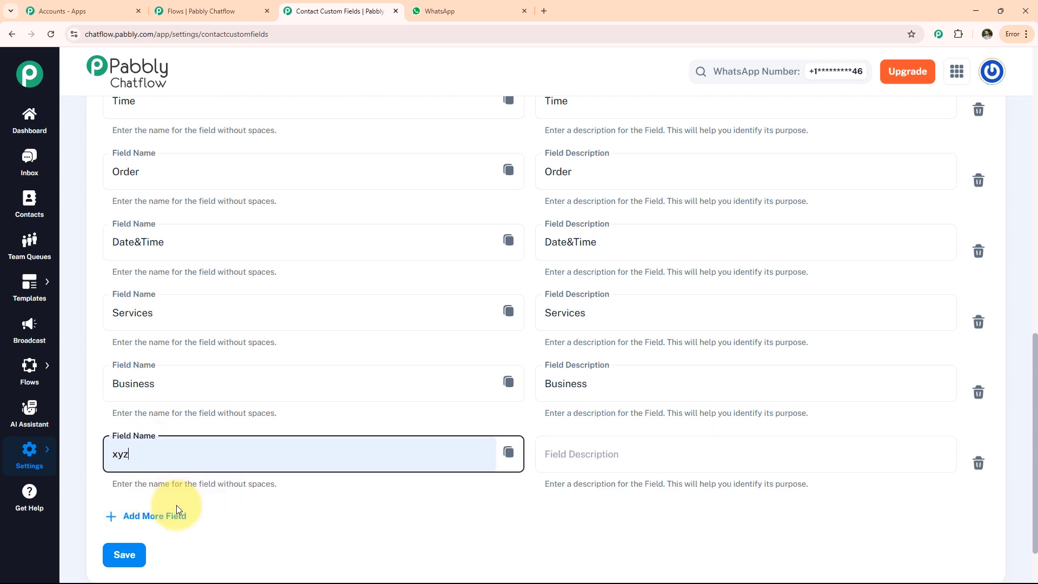
left_click(126, 557)
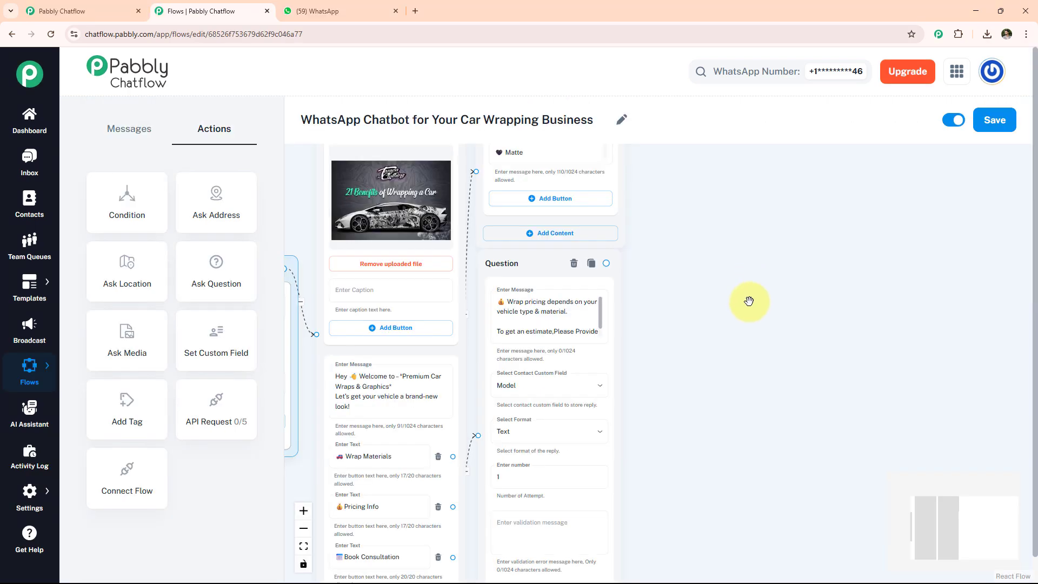
- Add an Ask Question node asking for the preferred *Wrap Type*, link it from the model question, and store the reply in Services as Text
left_click_drag(176, 262, 662, 262)
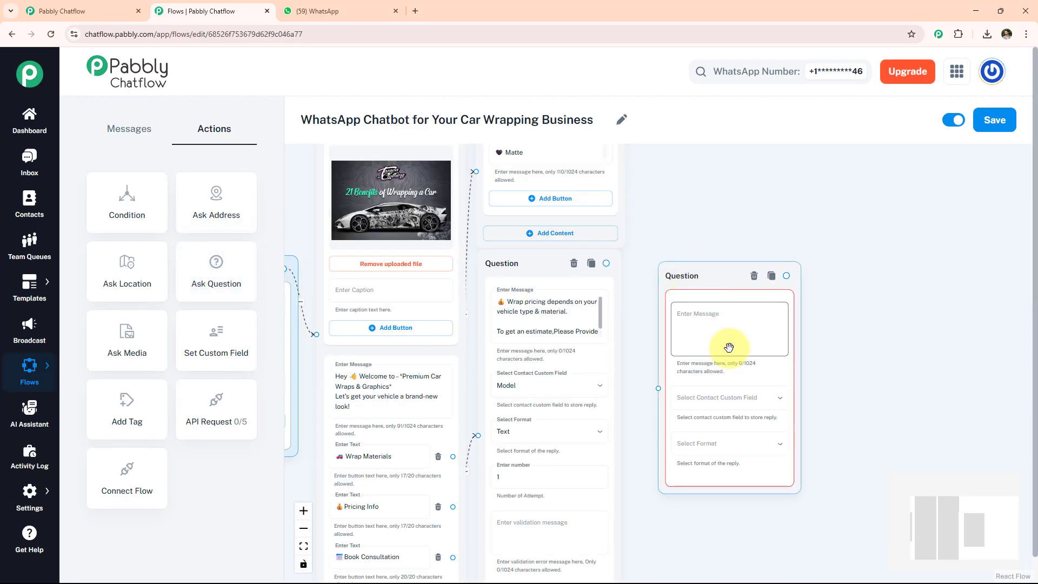
left_click(717, 324)
type("Preferred *Wrap Type*")
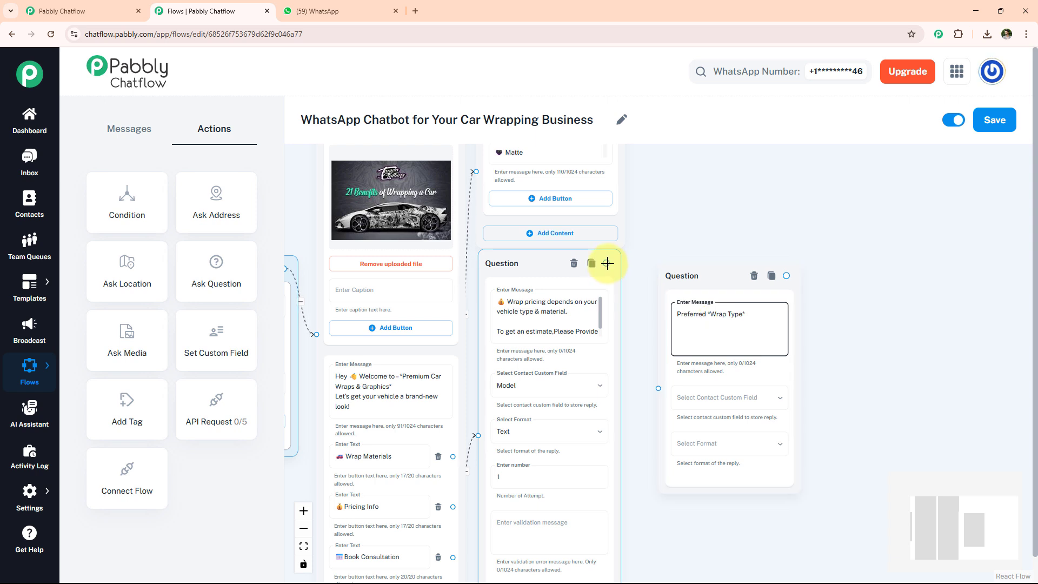
left_click_drag(608, 263, 658, 391)
left_click(692, 443)
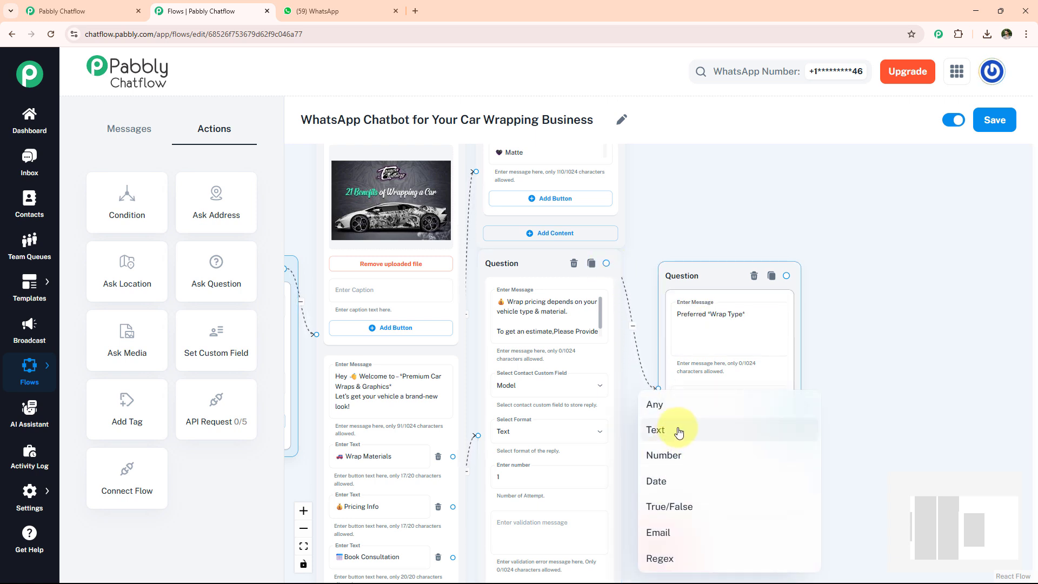
left_click(679, 432)
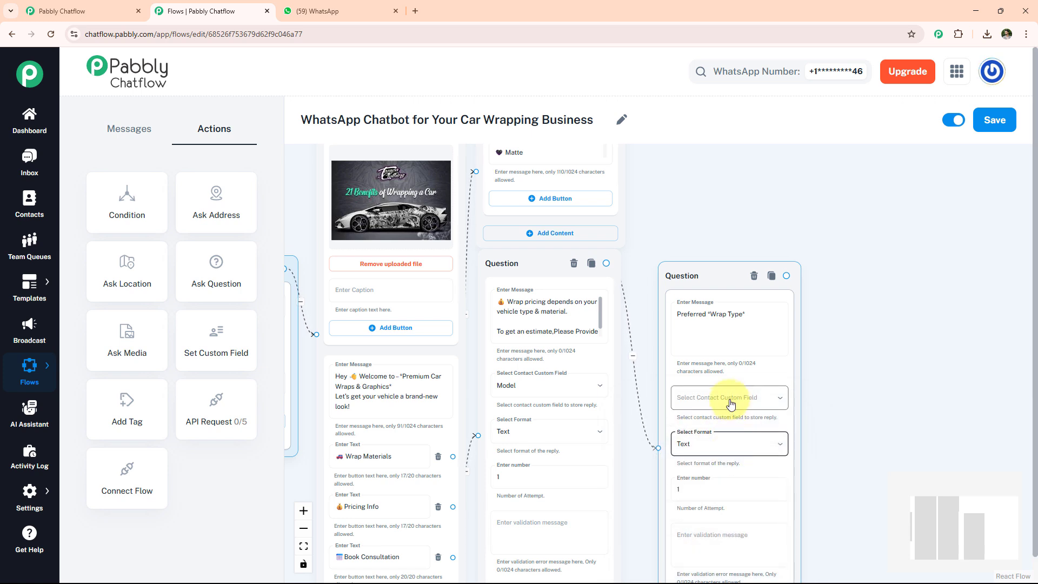
left_click(731, 404)
left_click(695, 411)
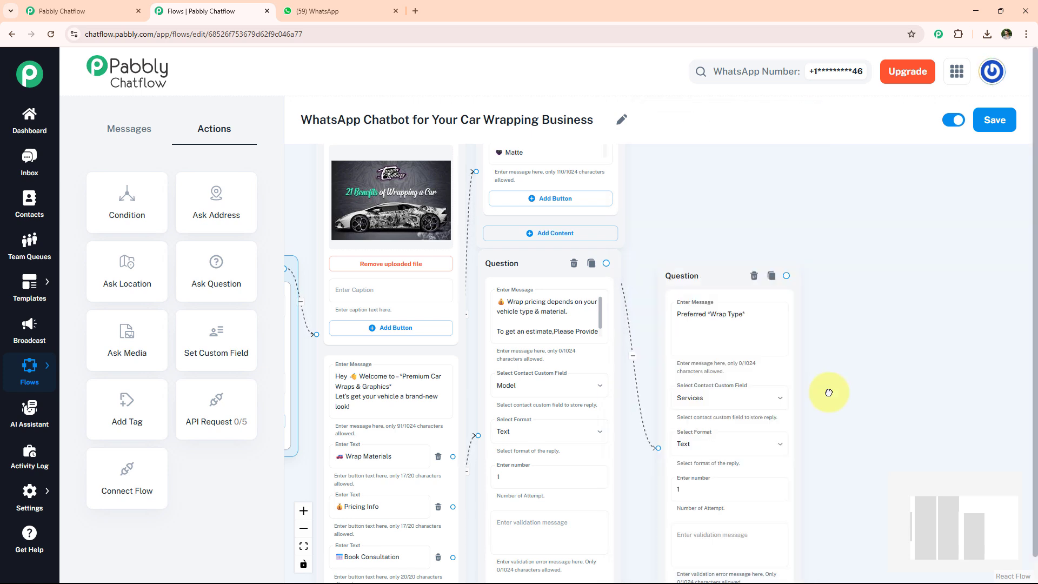
- Add an Ask Question node requesting the *Full Name*, storing it in Fullname as Text, and link the Book Consultation button to it
left_click_drag(217, 277, 892, 250)
left_click(950, 306)
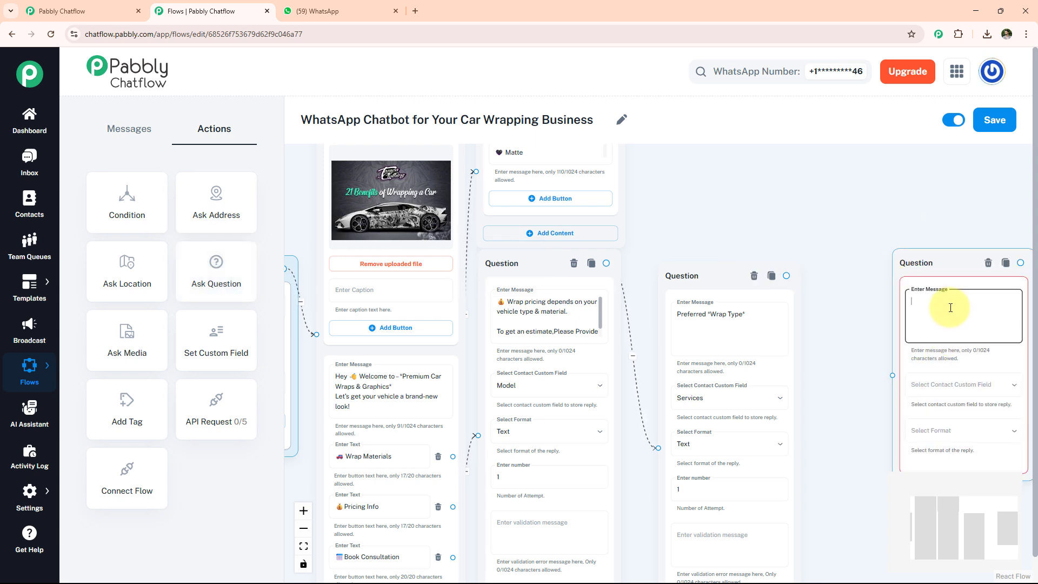
type("Let’s discuss your car’s makeover 🛠️ Please provide *Full Name*:")
left_click_drag(959, 354, 887, 347)
left_click(891, 376)
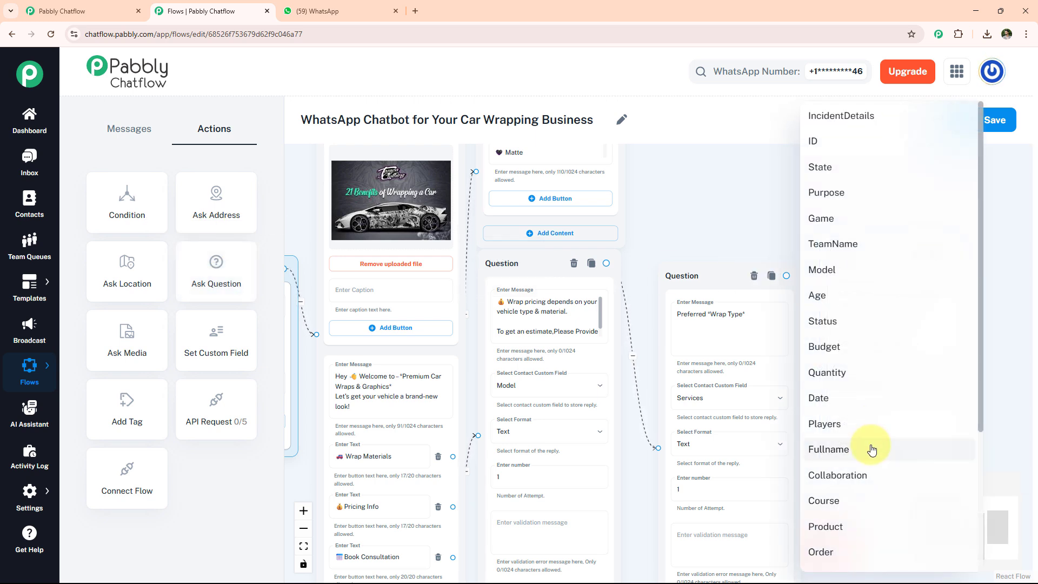
left_click(874, 450)
left_click(890, 428)
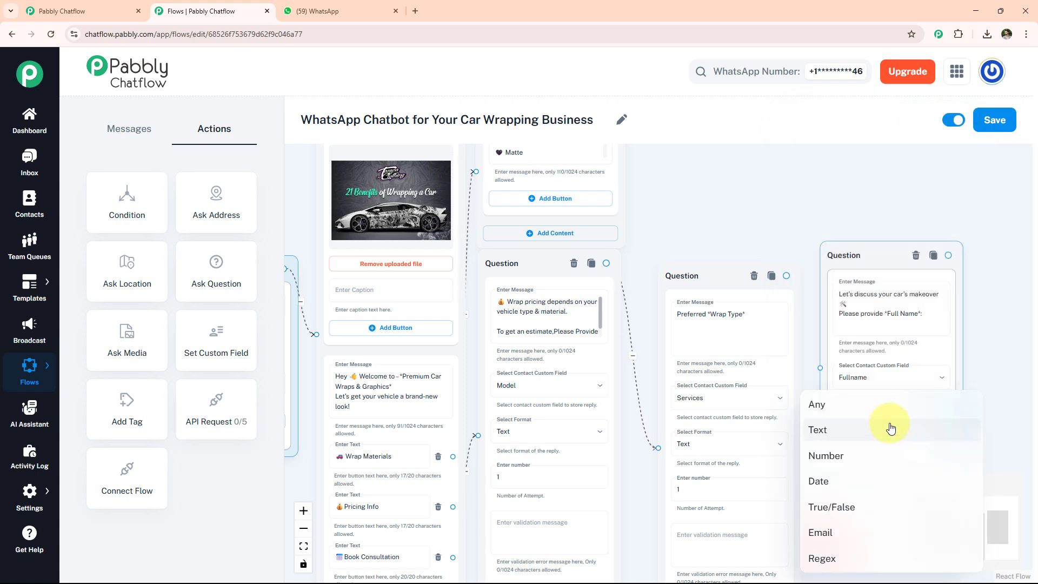
left_click(882, 432)
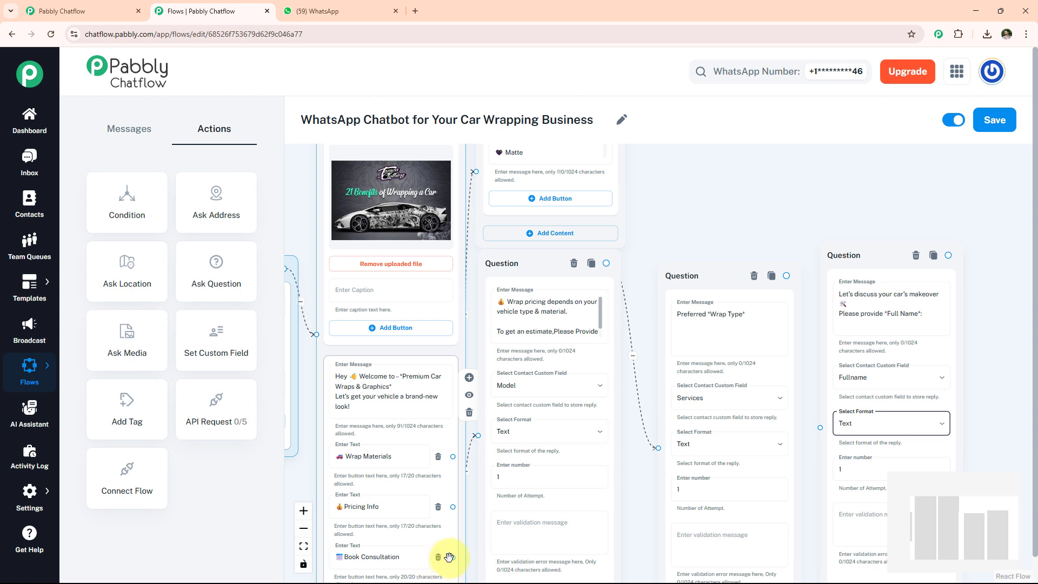
left_click_drag(453, 557, 823, 426)
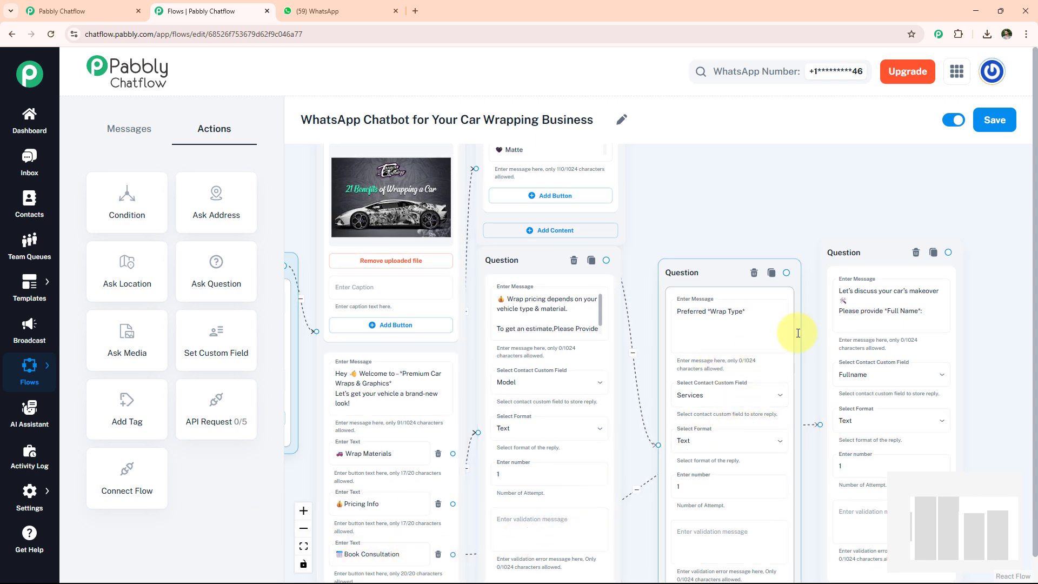
left_click_drag(1008, 343, 772, 308)
- Add an Ask Question node asking for the preferred *Date*, storing it in Date as Text, linked from the full name question
left_click_drag(216, 268, 762, 238)
left_click(810, 298)
type("Please Provide Preferred *Date*")
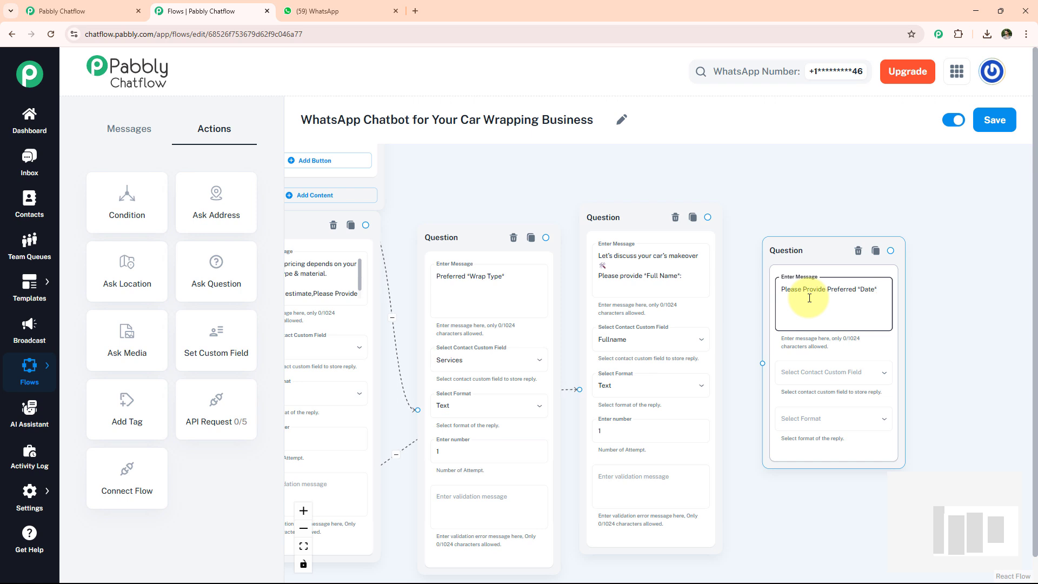
left_click(779, 373)
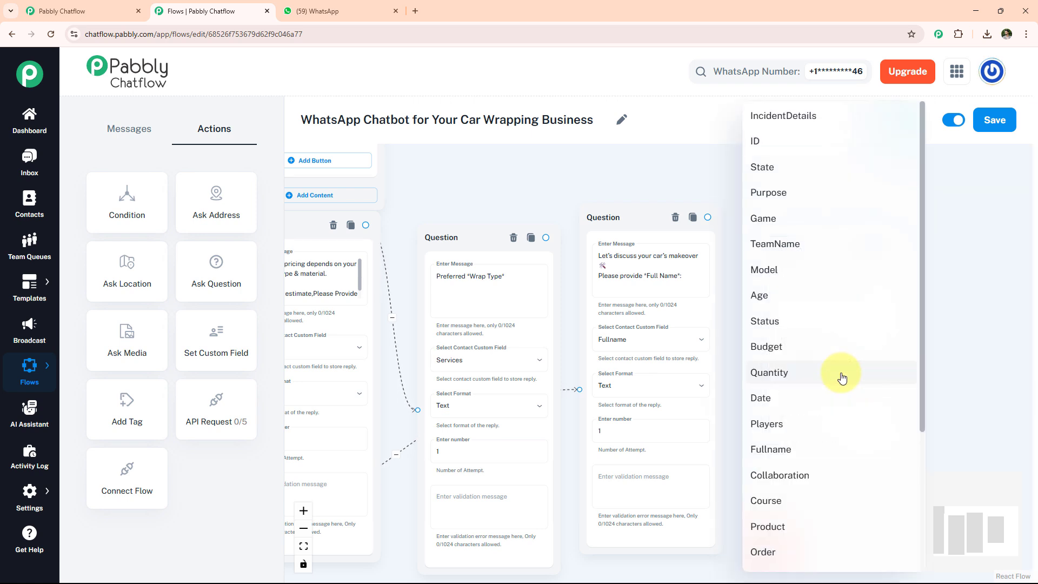
left_click(816, 404)
left_click(825, 419)
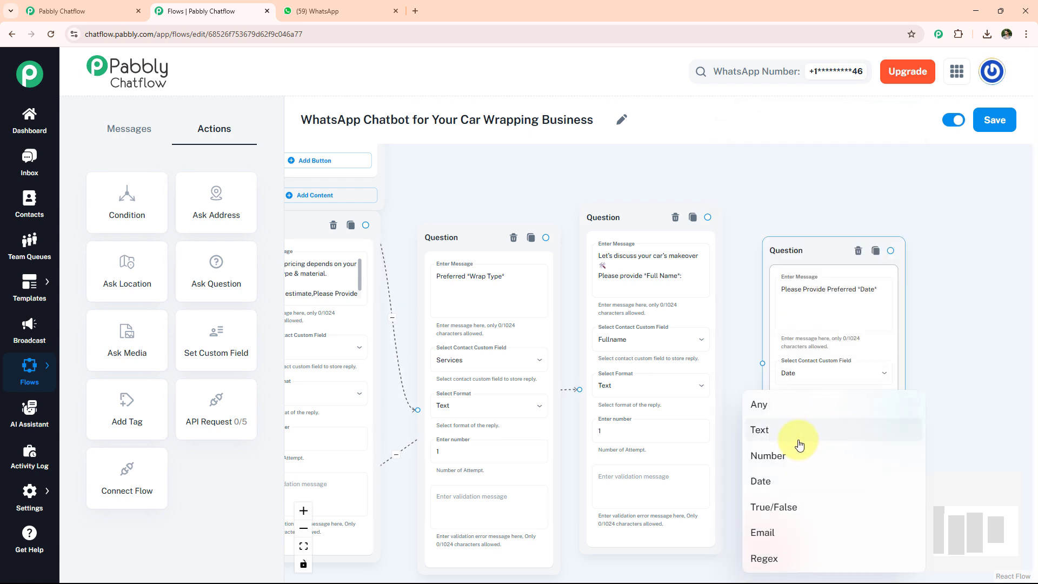
left_click(801, 433)
scroll(800, 432, "up", 2)
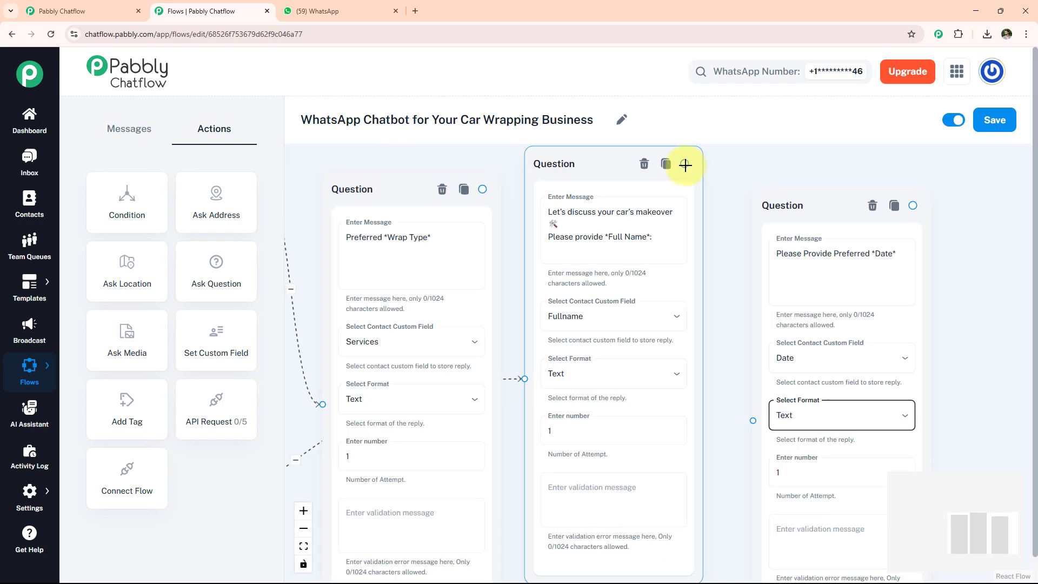
left_click_drag(686, 165, 753, 425)
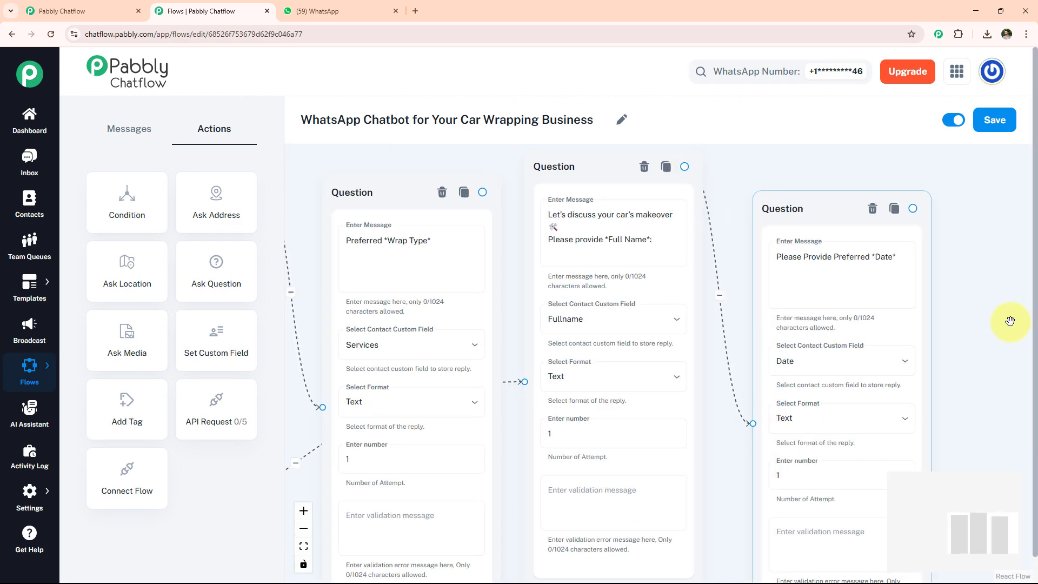
left_click_drag(1005, 320, 737, 310)
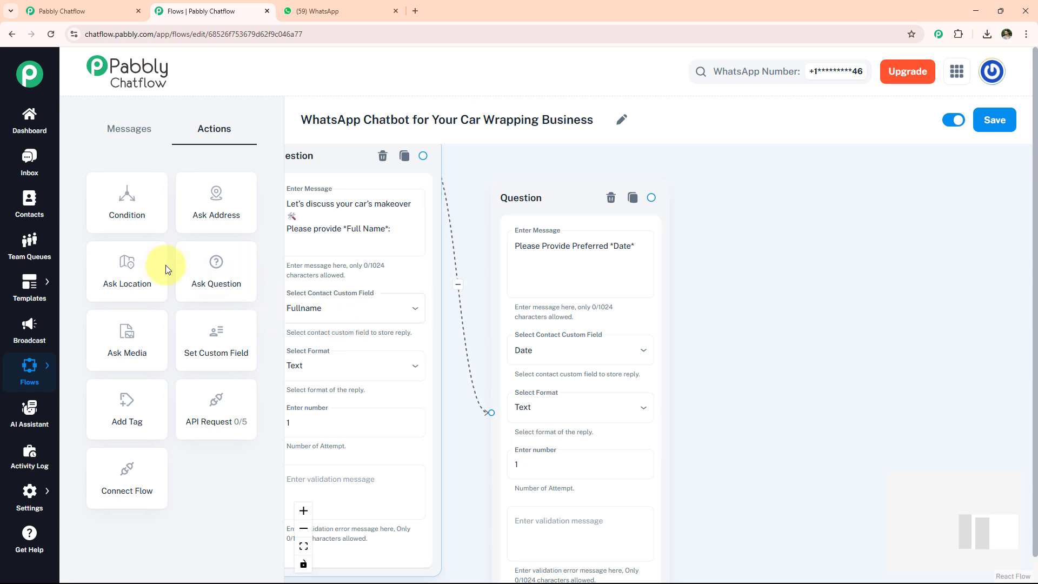
- Add an Ask Question node asking for the preferred *Time*, storing it in Time as Text, linked from the date question
left_click_drag(214, 270, 730, 219)
left_click(791, 279)
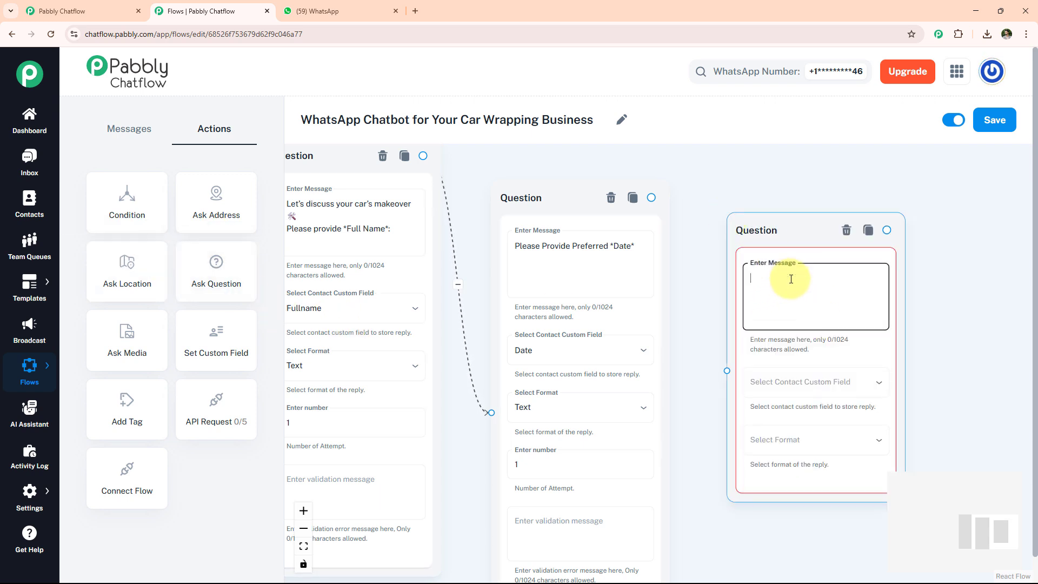
type("Please Provide Preferred *Time*")
left_click(755, 393)
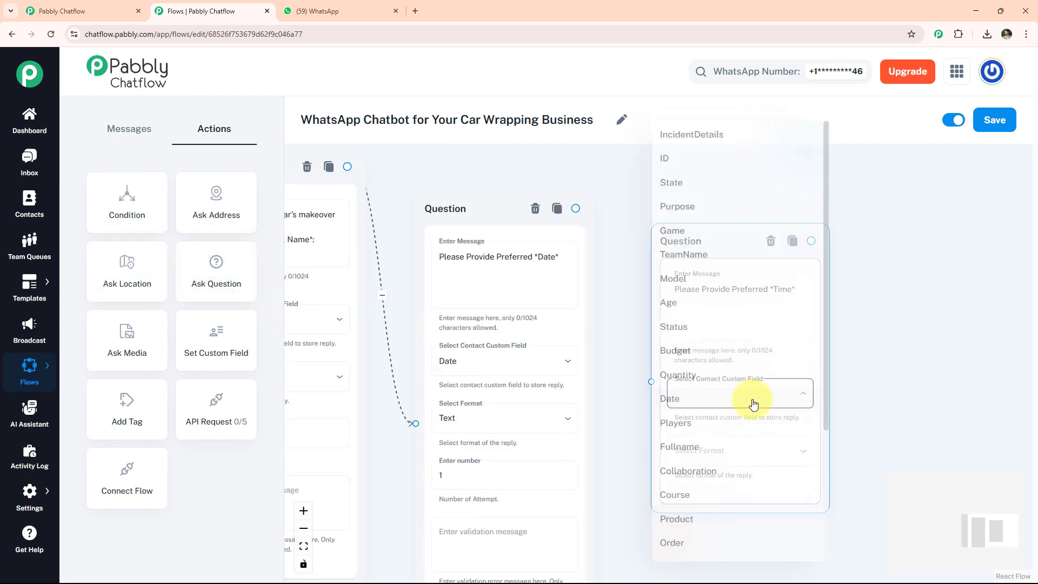
scroll(753, 405, "down", 4)
left_click(714, 480)
left_click(732, 454)
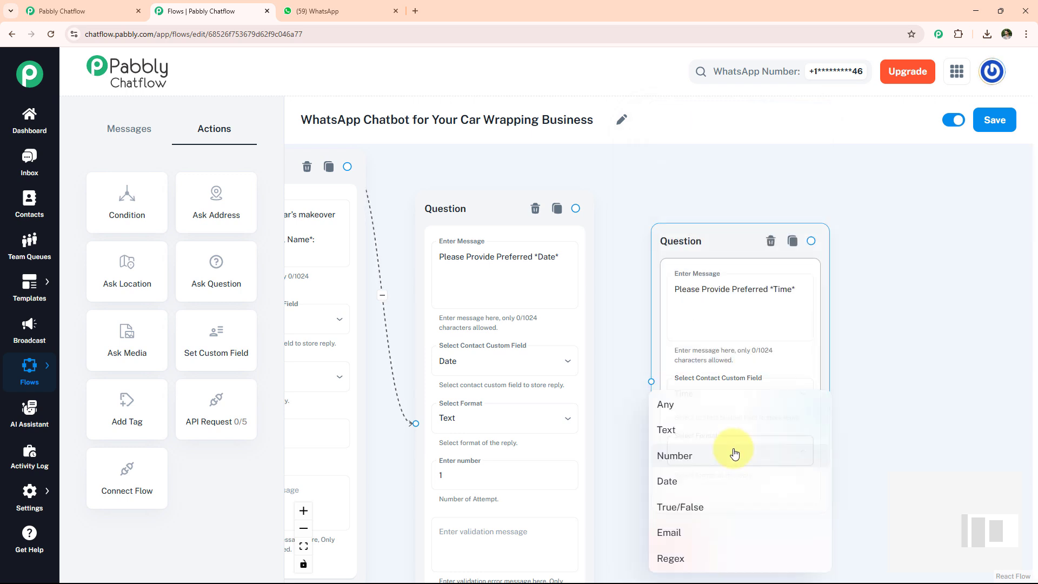
left_click(732, 436)
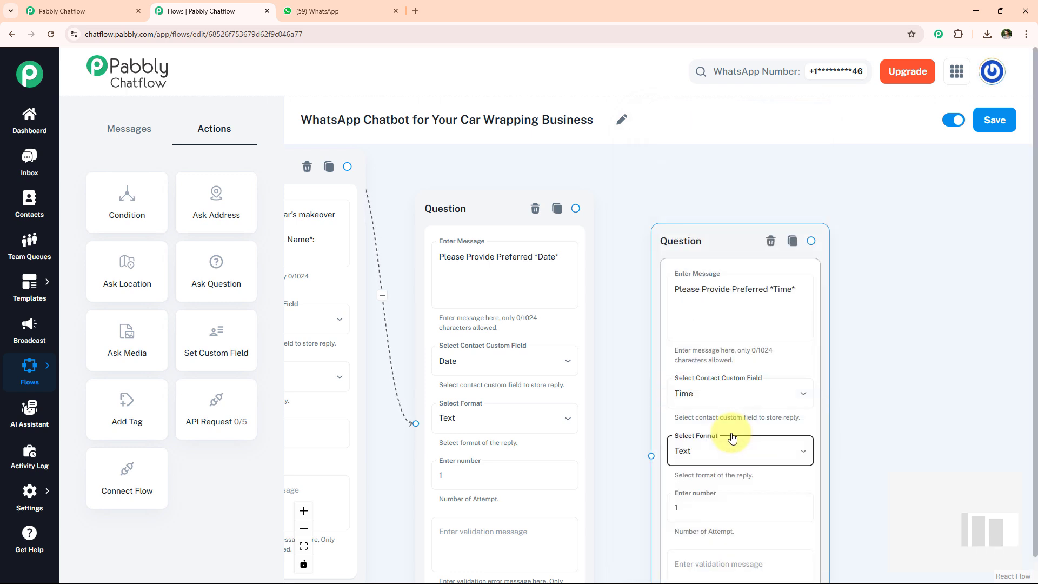
left_click_drag(584, 223, 652, 456)
scroll(783, 297, "up", 1)
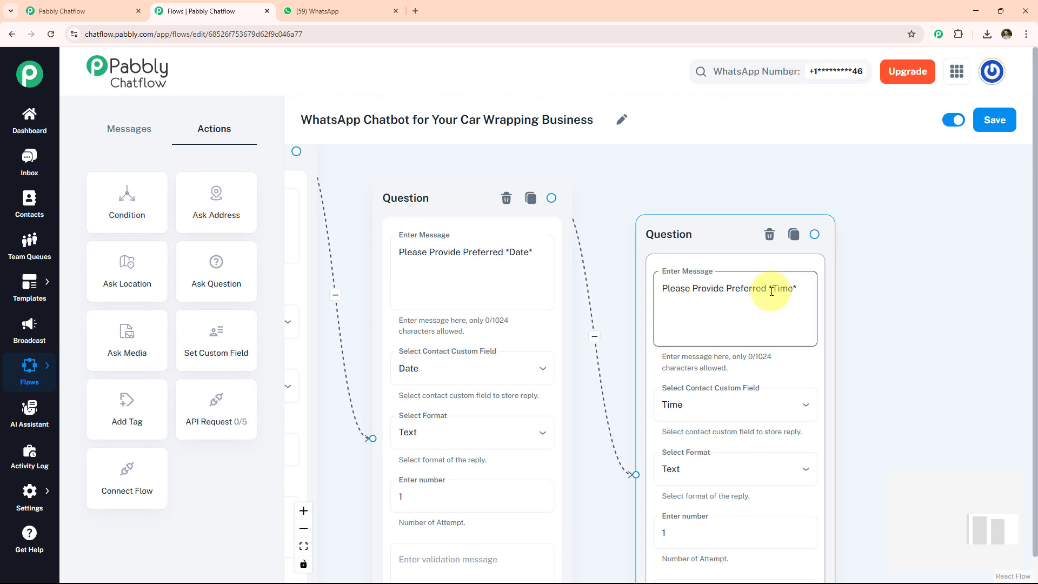
left_click_drag(885, 328, 673, 271)
- Add an Ask Question node asking the contact to share their *Location*, storing it in Location as Text, linked from the time question
left_click_drag(200, 267, 747, 232)
left_click(797, 303)
type("Please Share *Location*")
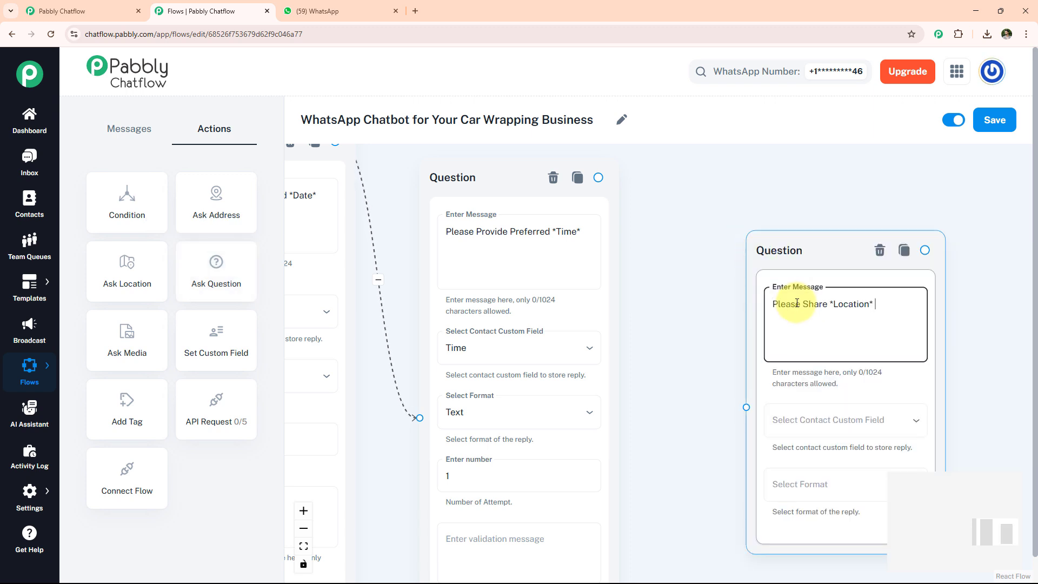
left_click(823, 419)
scroll(822, 414, "down", 3)
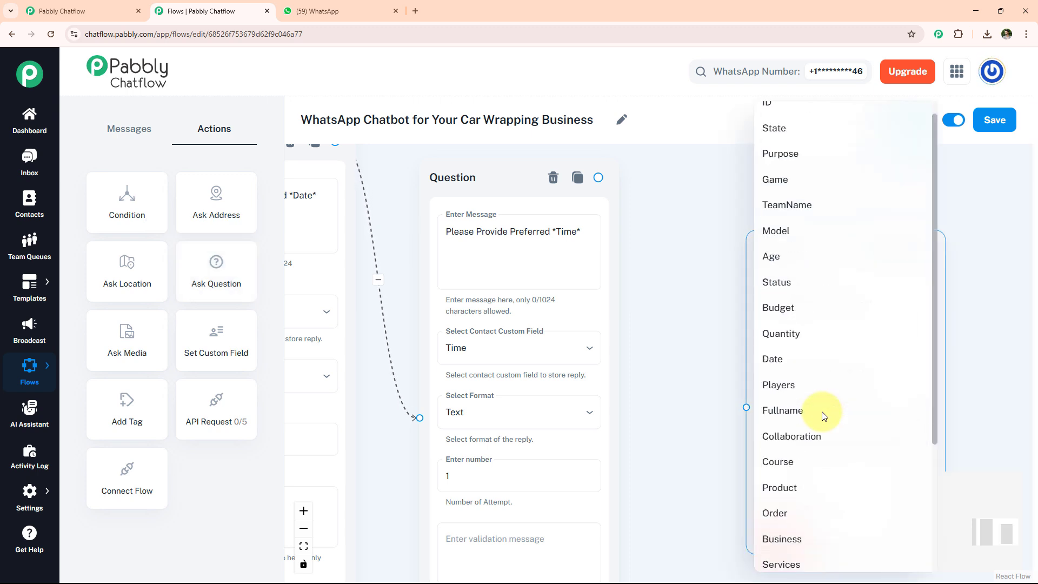
left_click(817, 460)
left_click(819, 481)
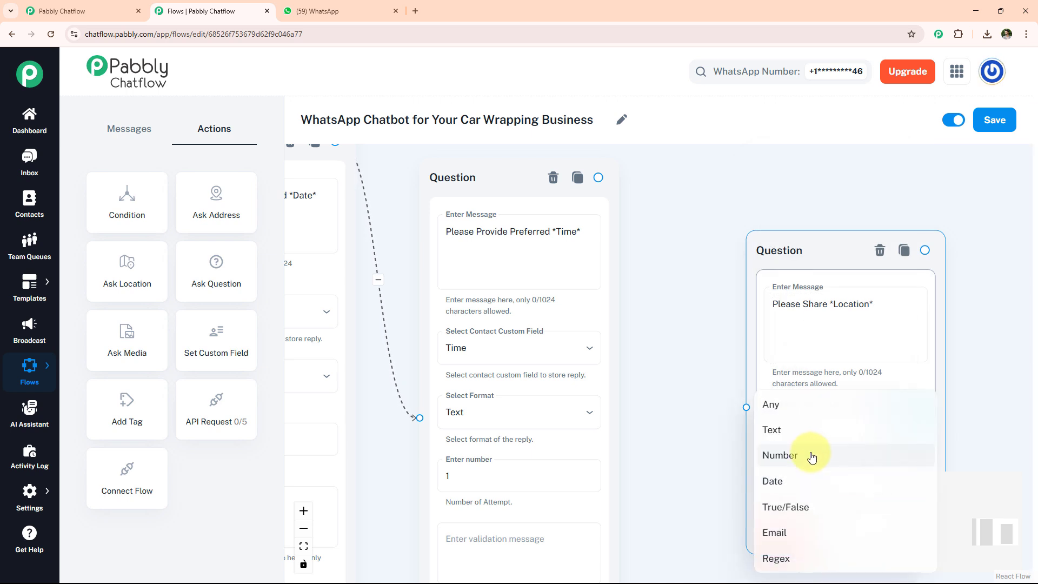
left_click(802, 437)
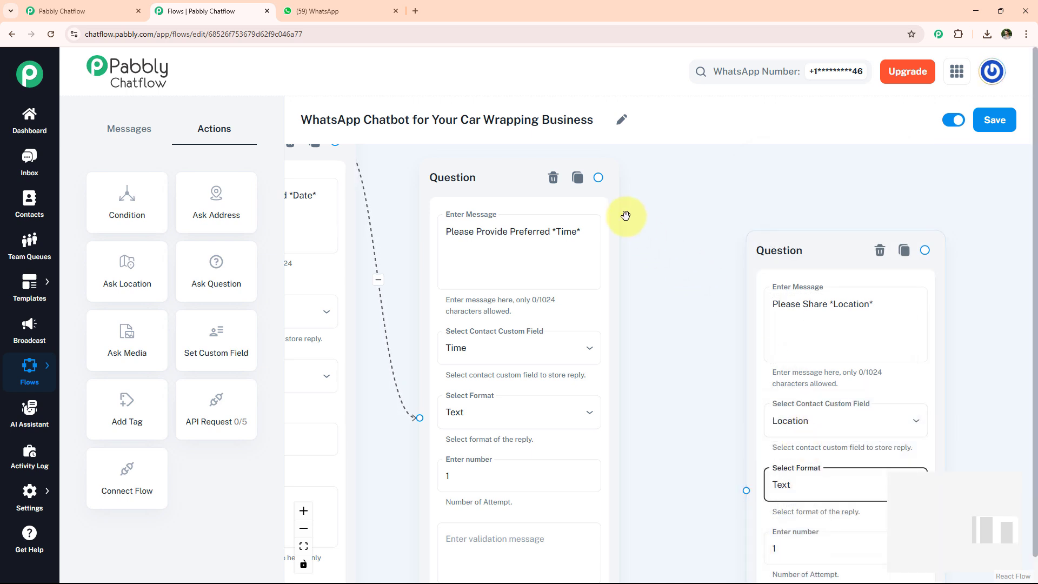
left_click_drag(597, 178, 746, 491)
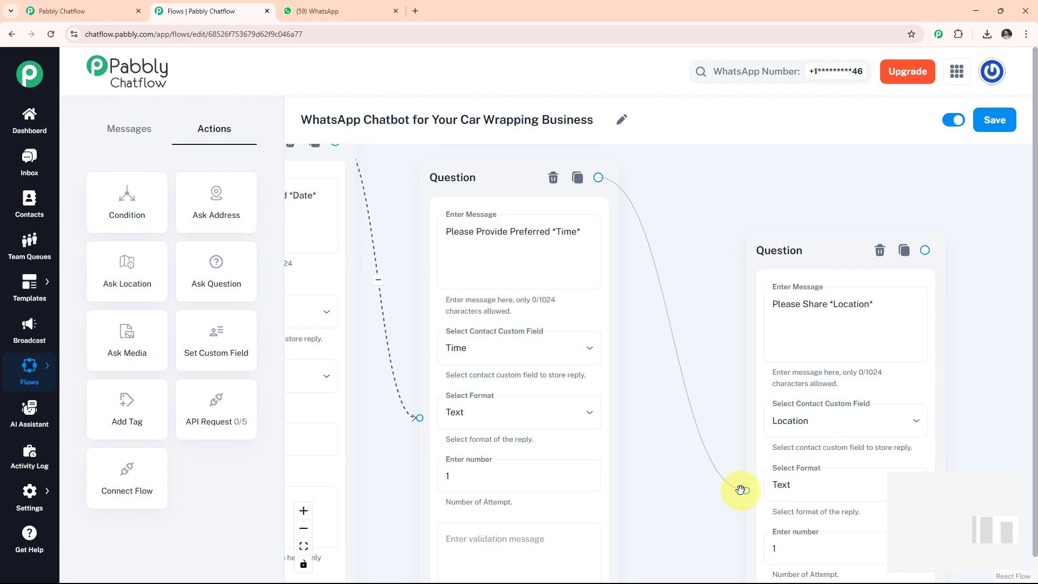
left_click_drag(974, 362, 642, 323)
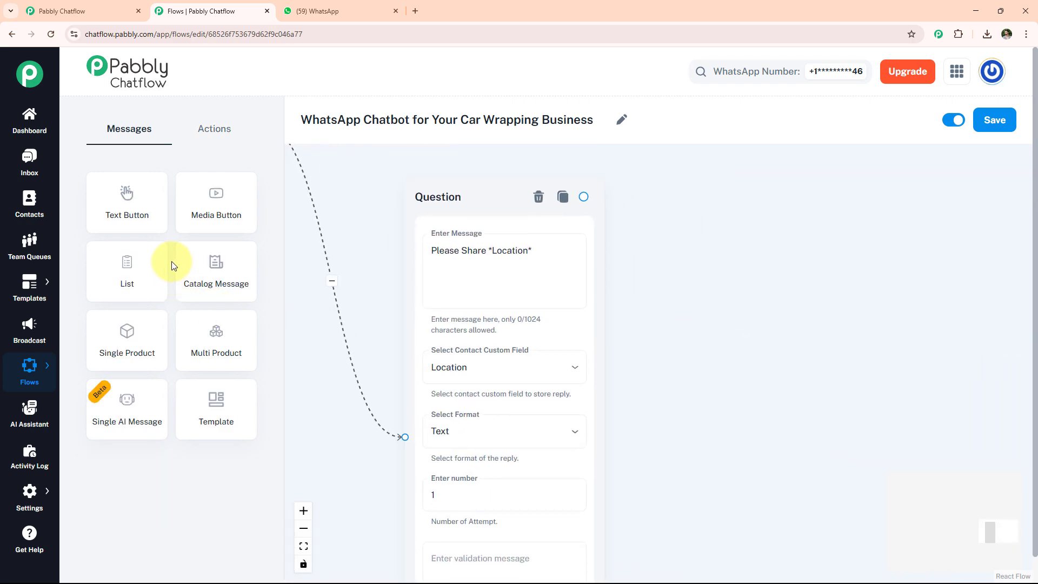
- Add a Text Button node with a booking summary message listing the $Fullname, $Date, $Time, $Location and $Model values
left_click_drag(127, 203, 742, 263)
left_click(753, 301)
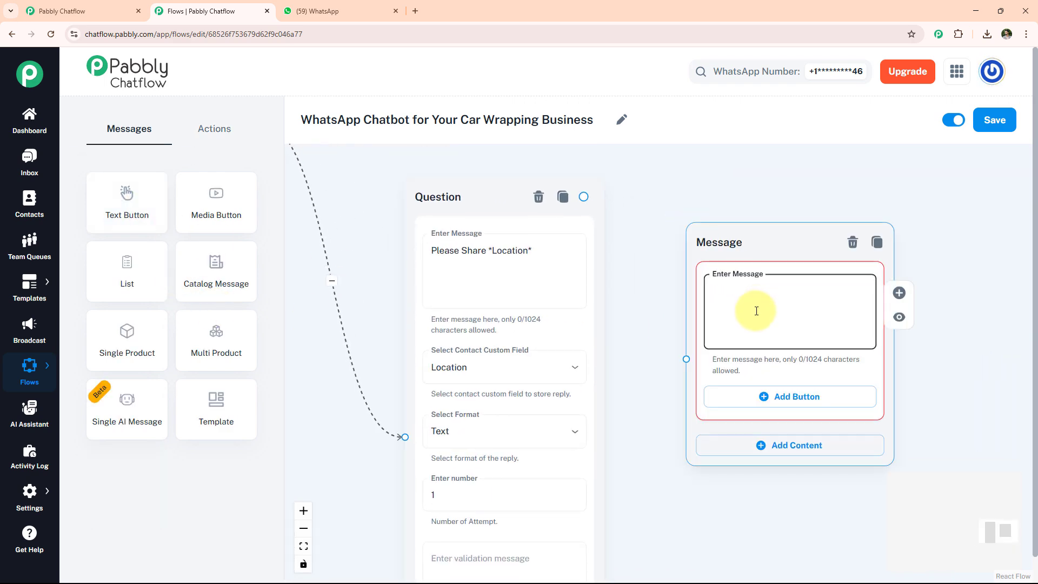
key("ctrl+v")
scroll(872, 301, "down", 2)
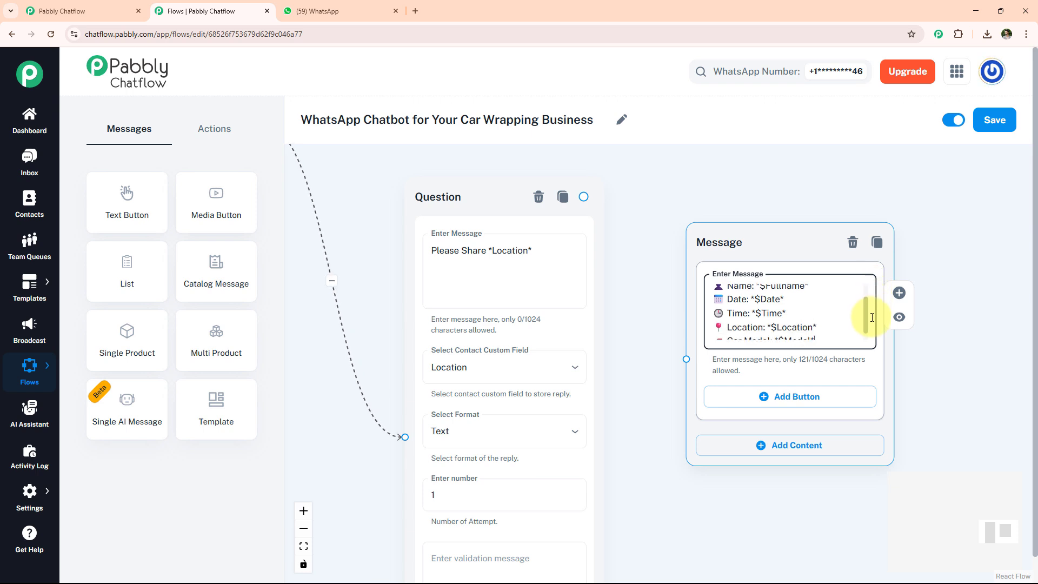
scroll(868, 312, "up", 1)
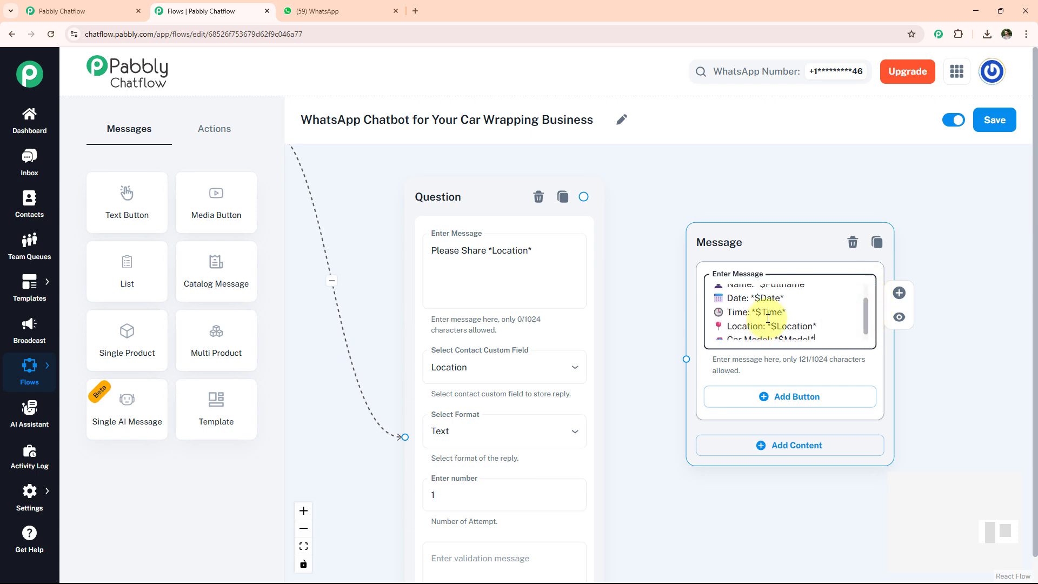
scroll(768, 319, "up", 1)
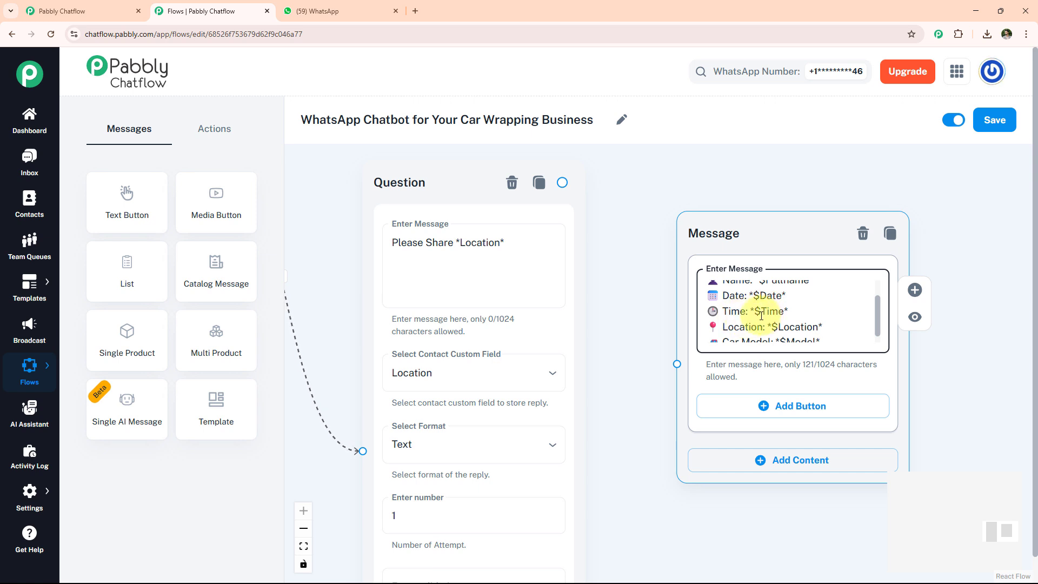
- Add a button labelled Confirm to the booking summary message node
left_click(789, 406)
left_click(769, 414)
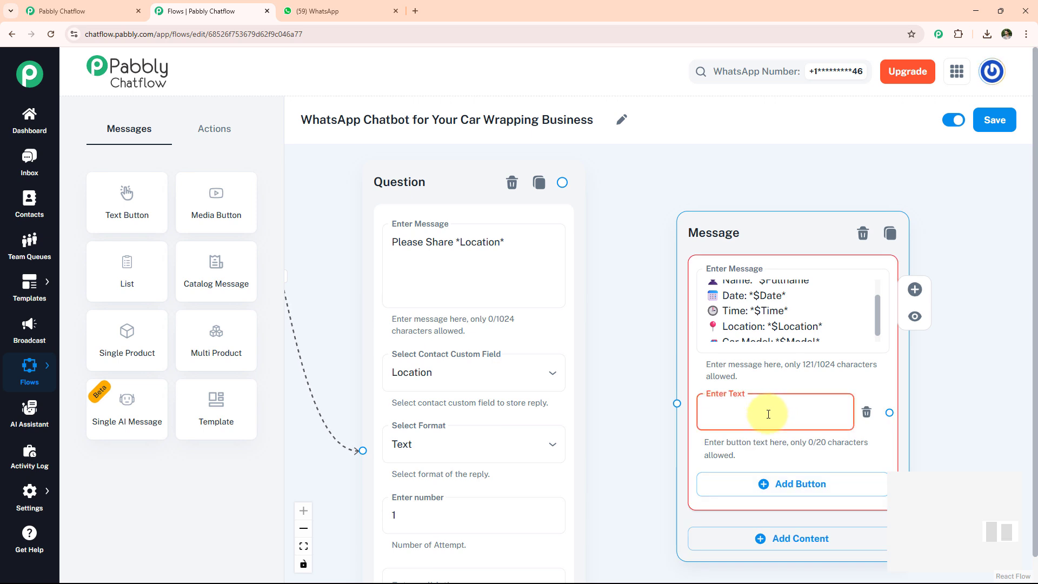
type("Confirm")
- Add a new Text Button node with the pasted message thanking the contact for choosing *Premium Car Wraps & Graphics*
left_click_drag(563, 182, 677, 404)
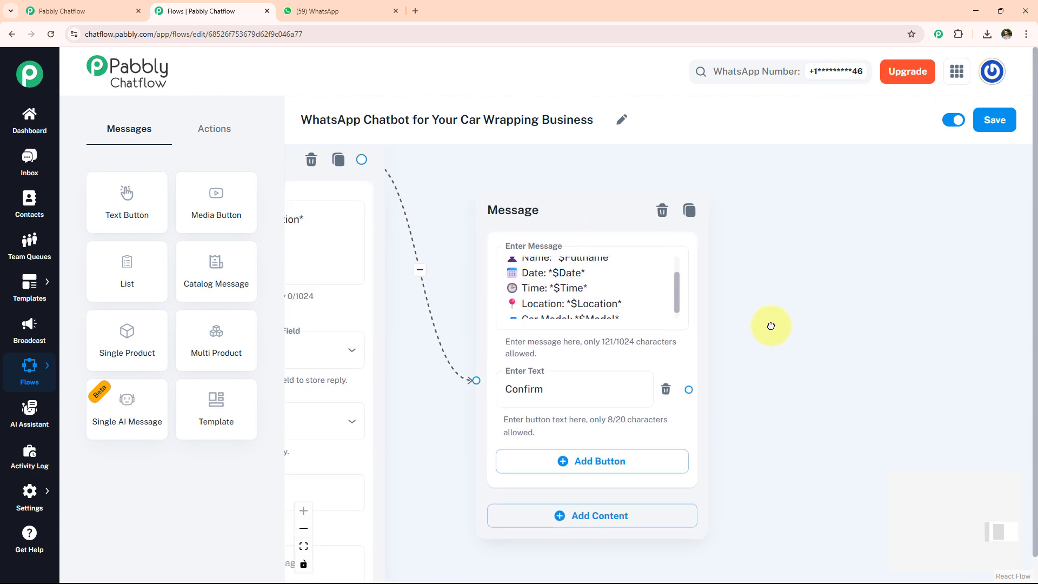
left_click_drag(127, 189, 788, 214)
left_click(893, 297)
type("Thanks for choosing *Premium Car Wraps & Graphics* 💫\\nWe're excited to help you transform your ride!")
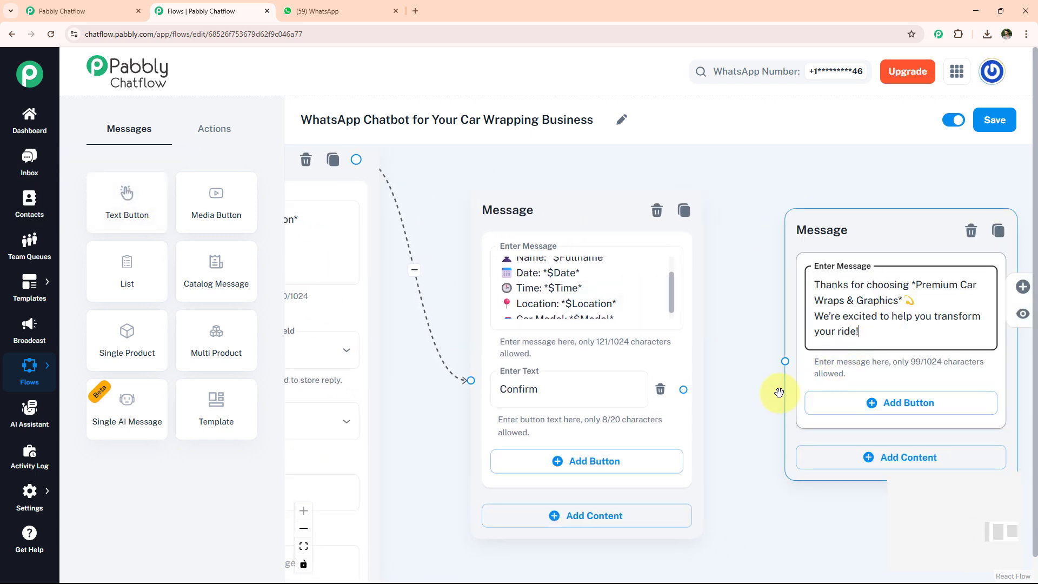
- Link the Confirm button to the thank-you message node and save the flow
left_click_drag(683, 389, 785, 362)
left_click(985, 123)
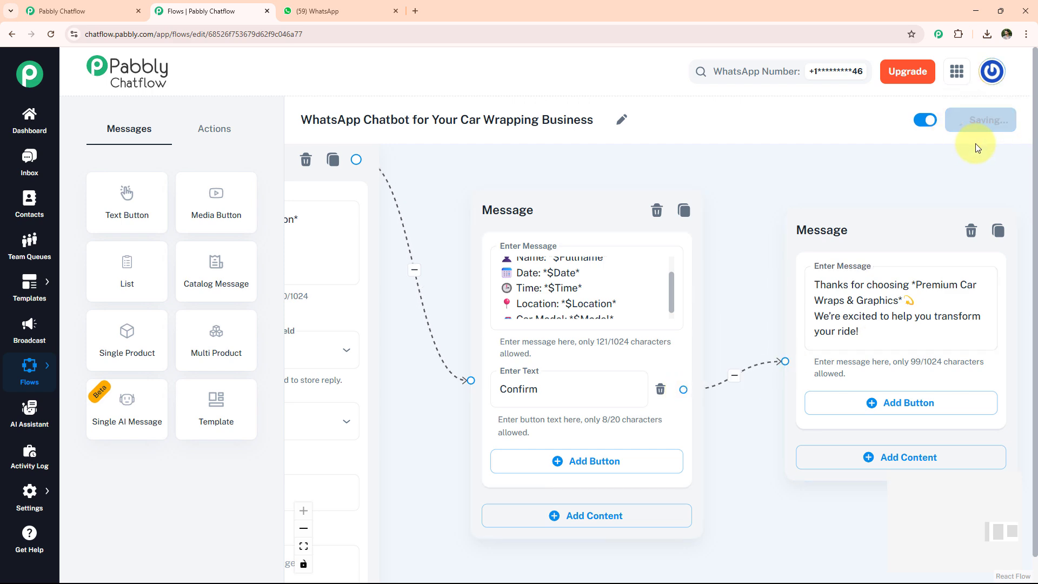
- Zoom out and pan over the canvas to review the complete flow
scroll(709, 245, "down", 10)
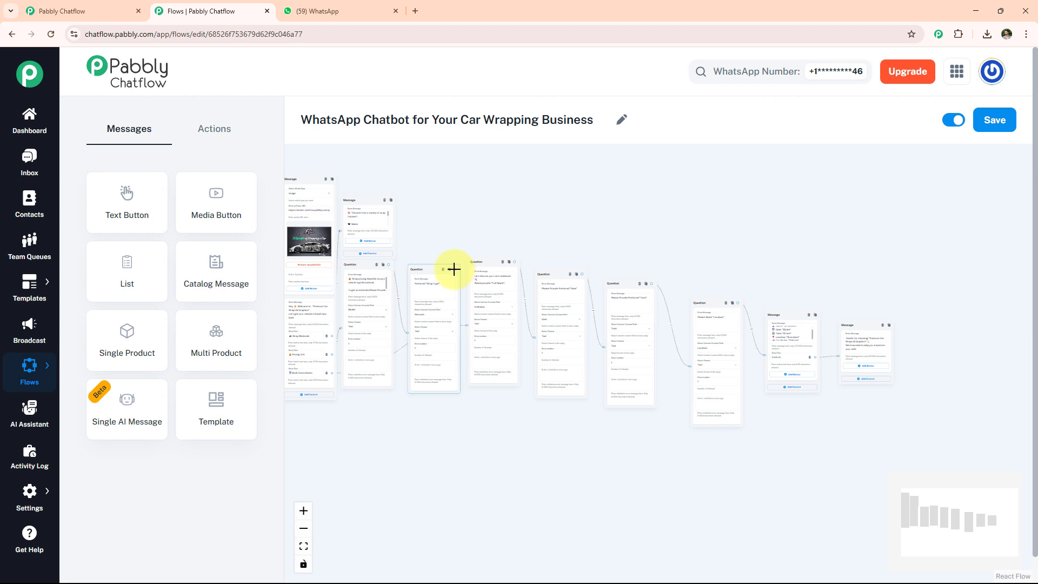
left_click_drag(453, 269, 838, 353)
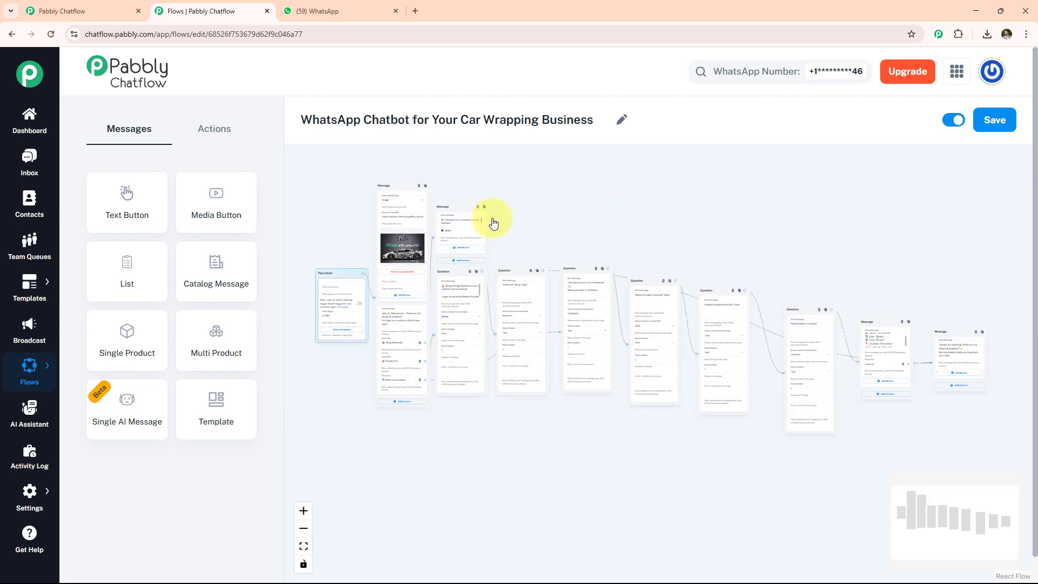
scroll(520, 216, "up", 2)
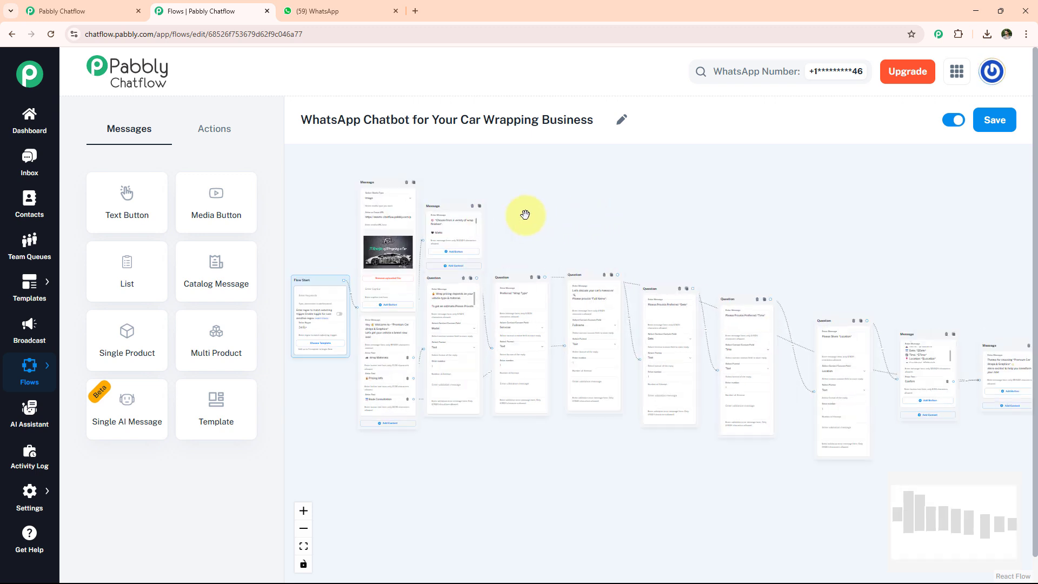
scroll(531, 215, "down", 2)
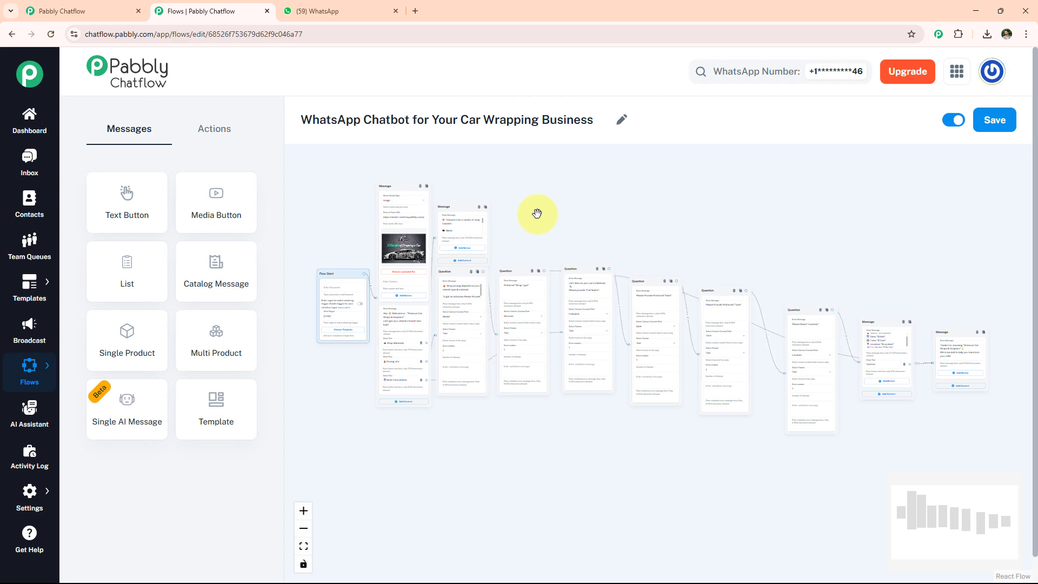
- Switch to the WhatsApp Web tab and send Hello in the Car Wrapping Business chat to test the flow
left_click(355, 9)
type("Hello")
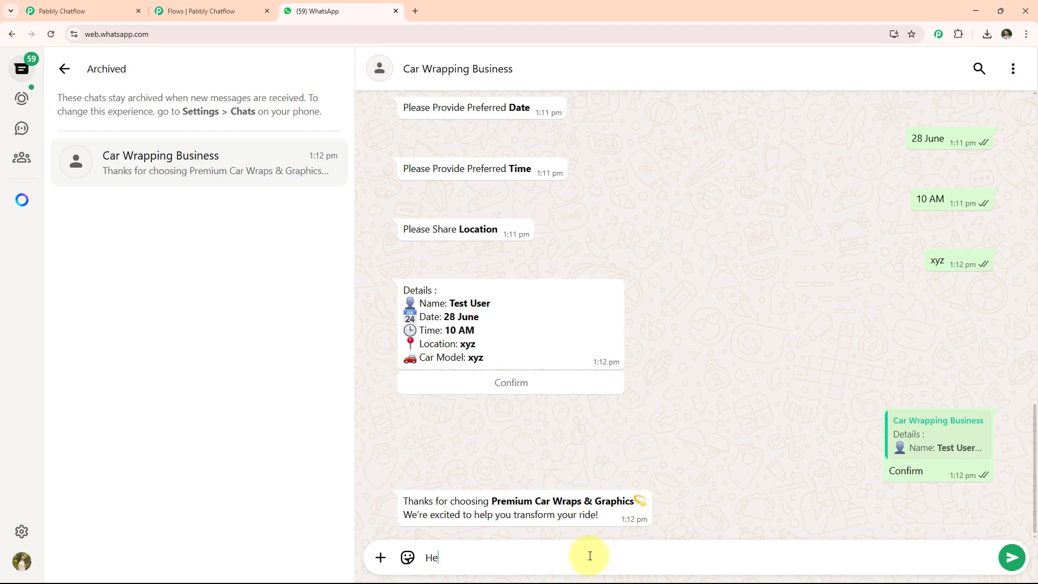
key("Return")
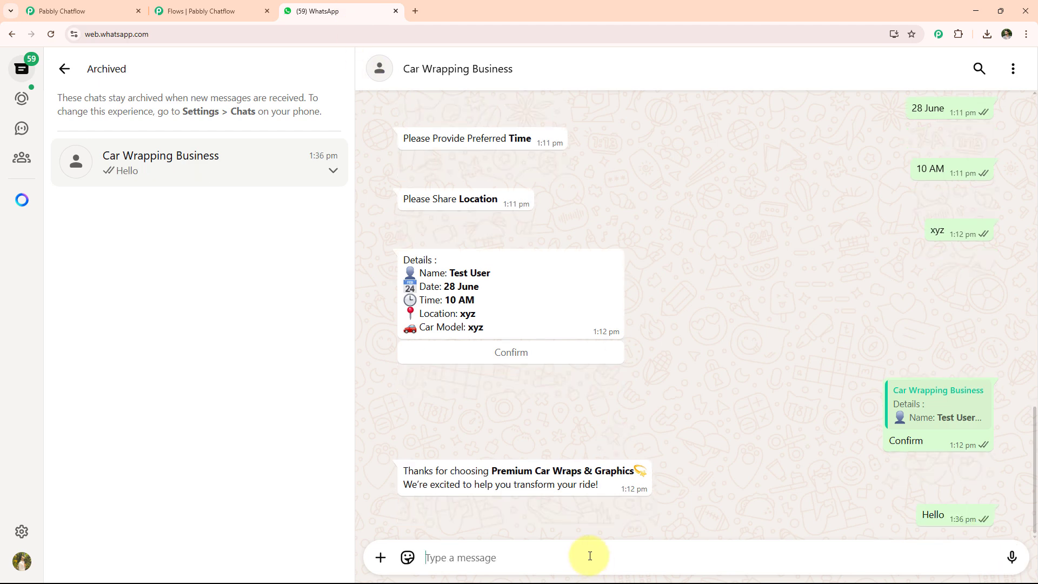